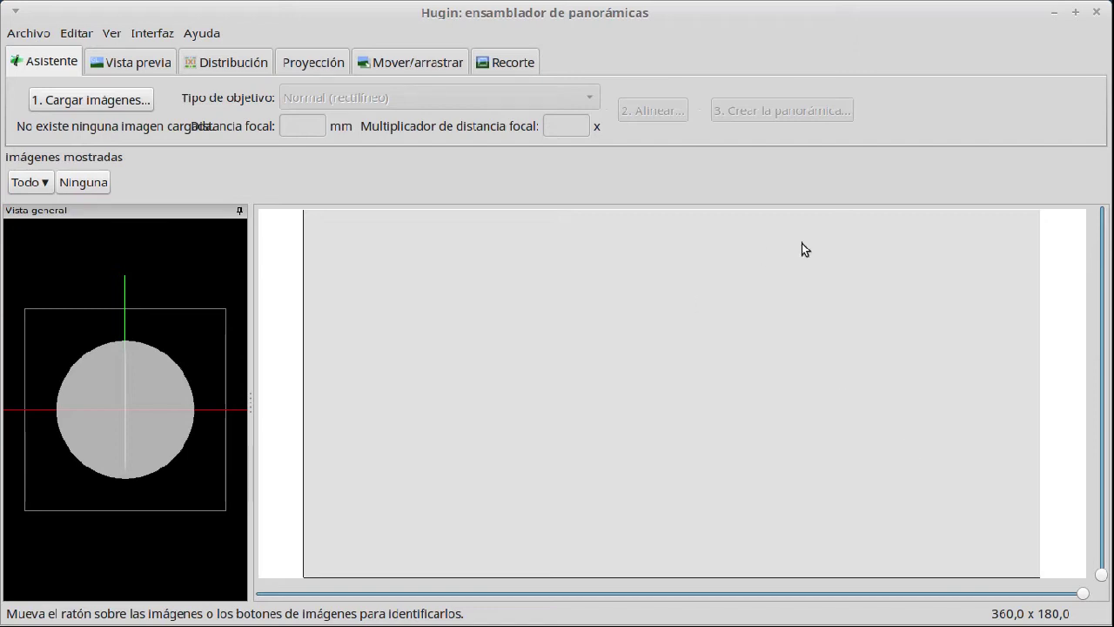
mouse_move(300, 622)
left_click(145, 34)
left_click(281, 28)
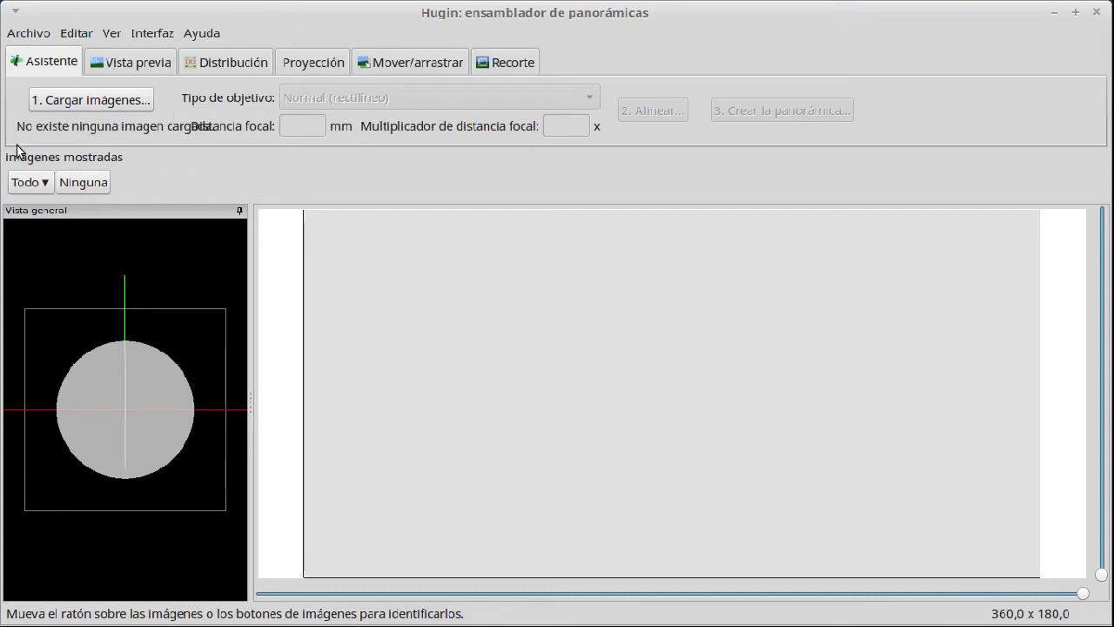
Step: Load scan-1.jpg and scan-2.jpg as normal (rectilinear) images with a horizontal field of view of 15 degrees
left_click(104, 100)
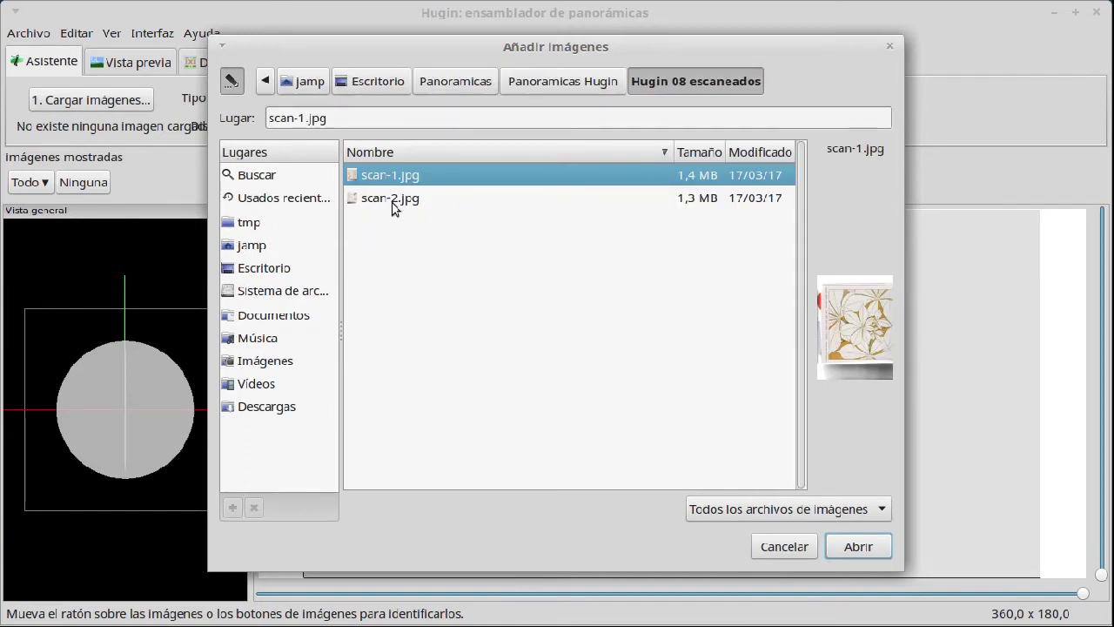
left_click(392, 199, "shift")
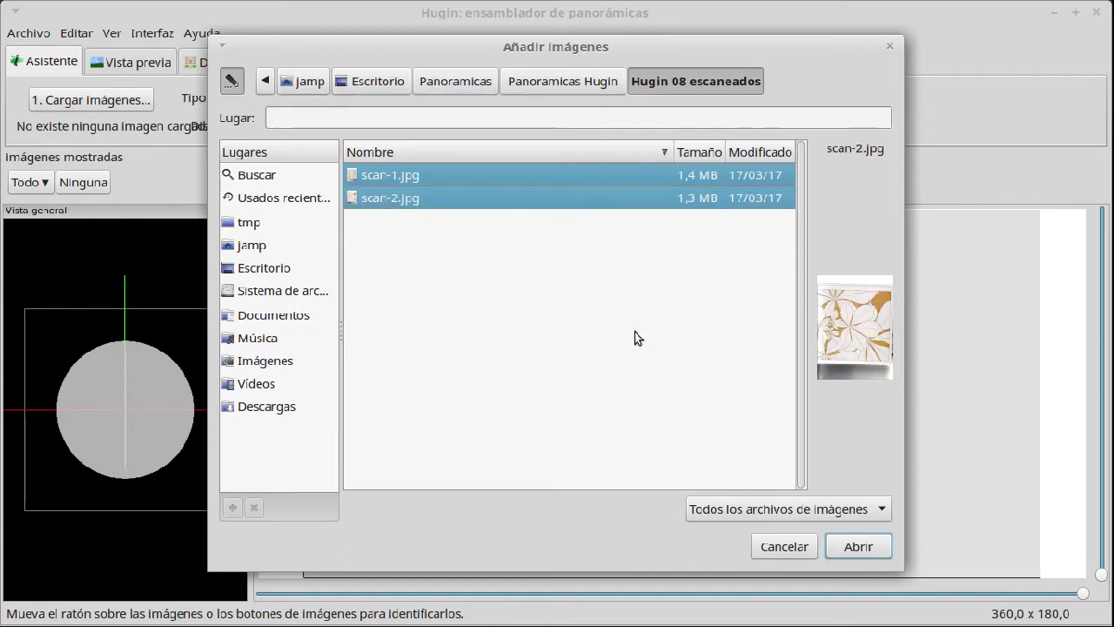
left_click(849, 550)
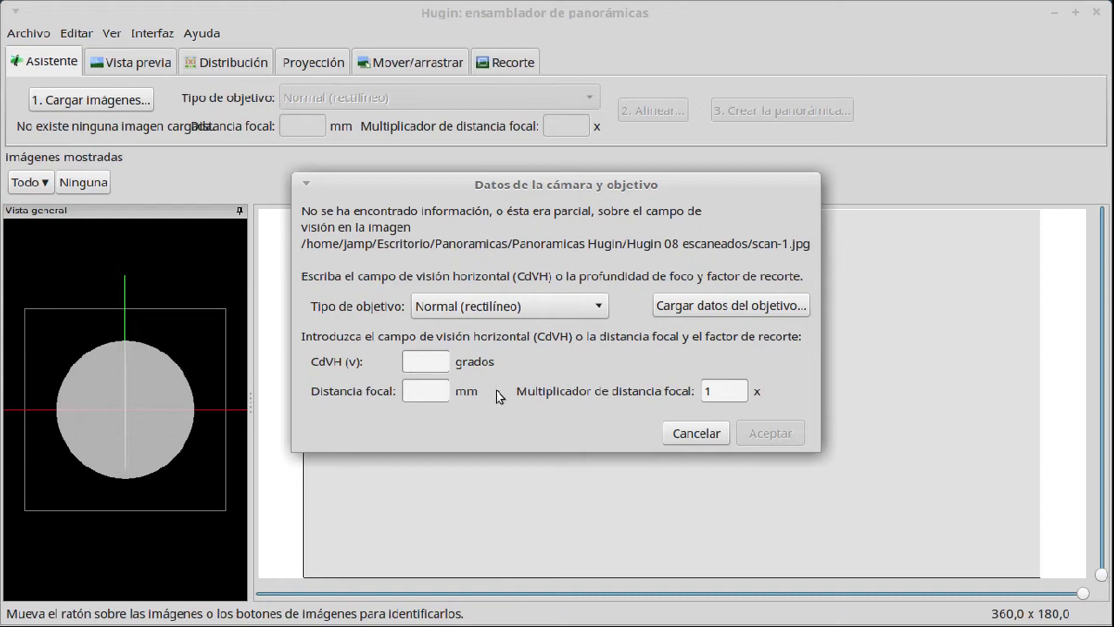
left_click(426, 359)
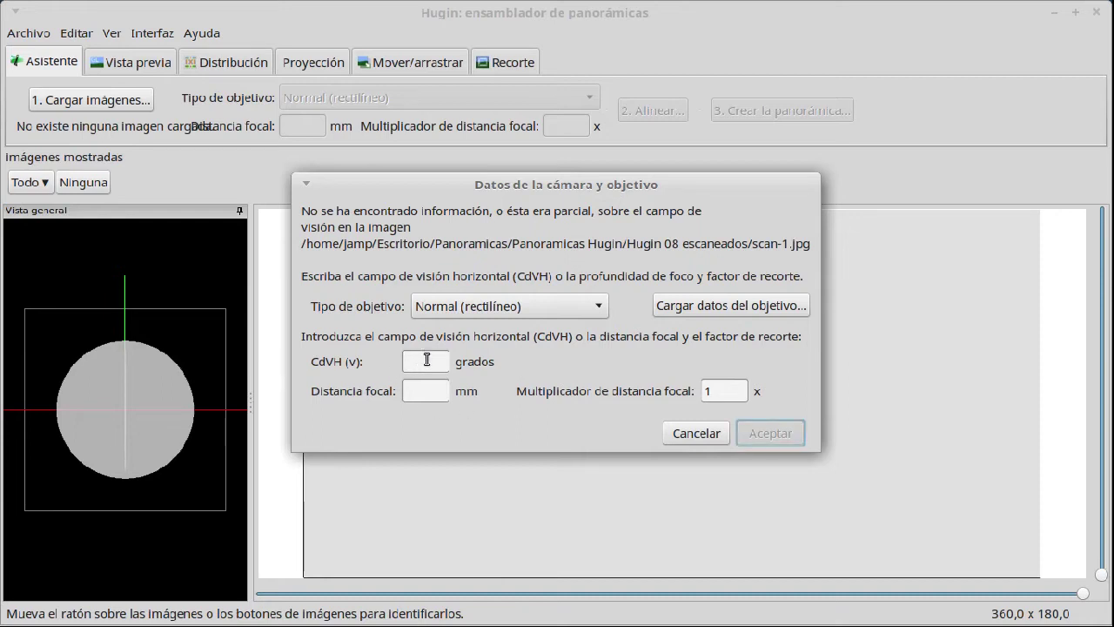
type("15")
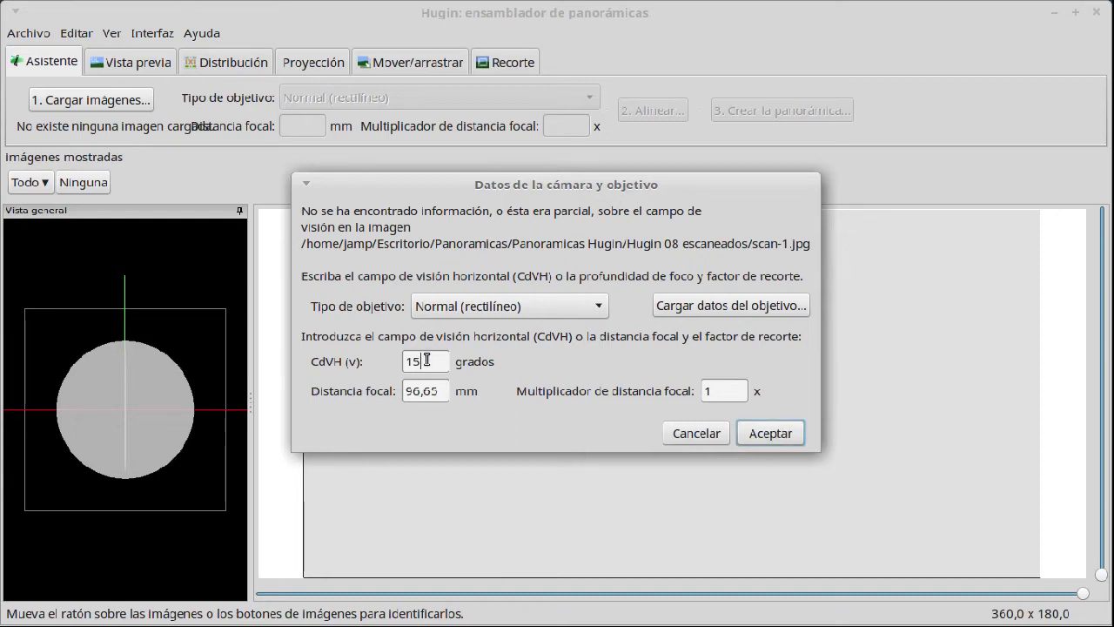
left_click(770, 433)
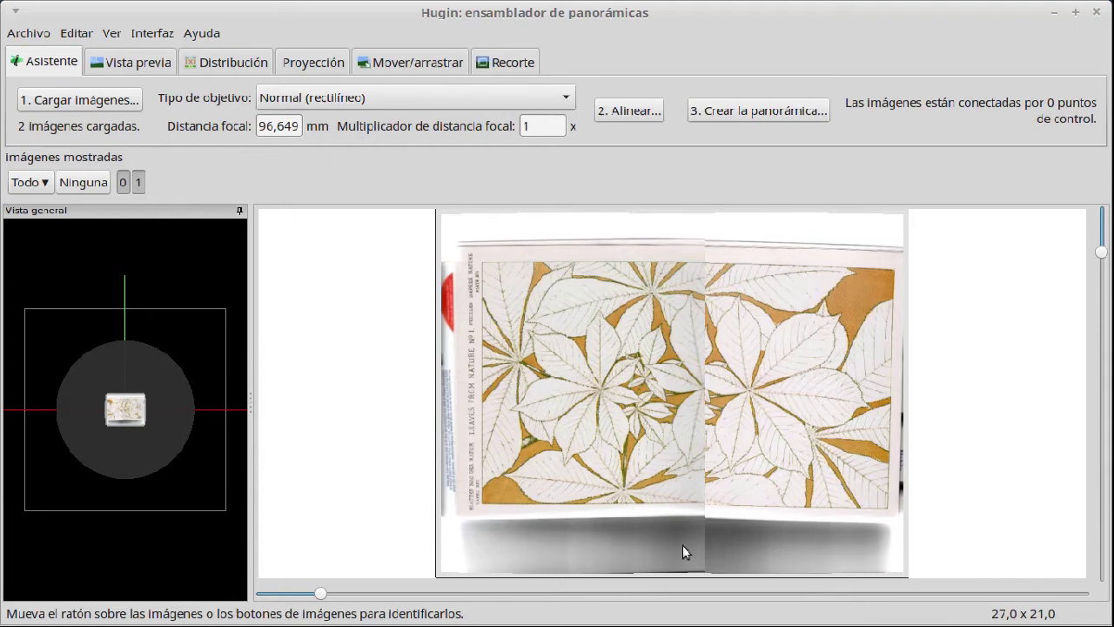
Step: Align the two loaded scans automatically
left_click(643, 110)
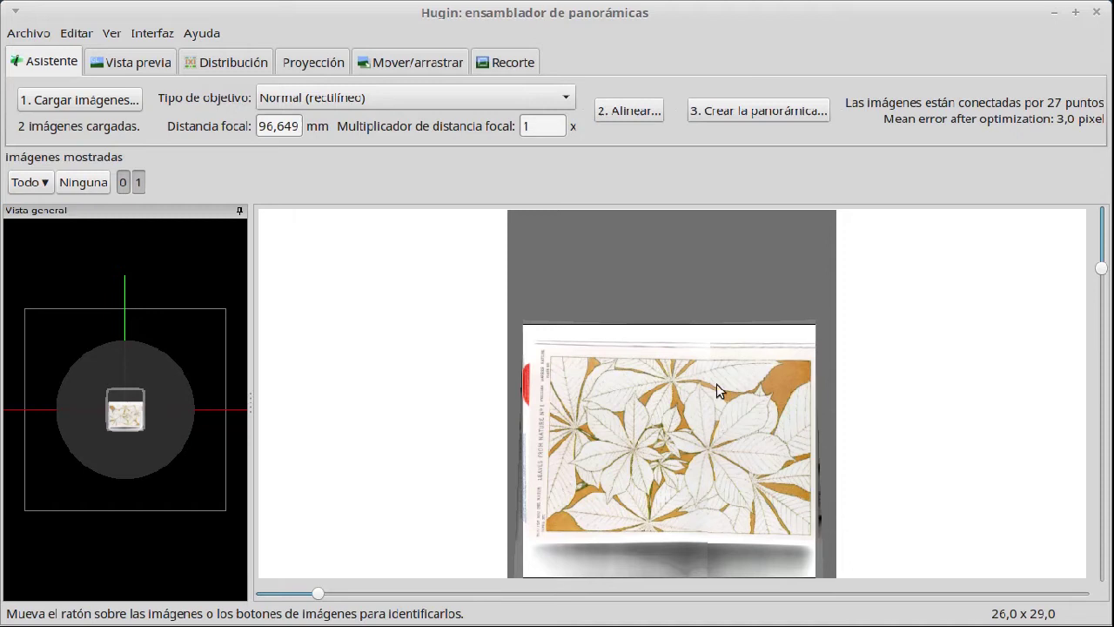
left_click(159, 61)
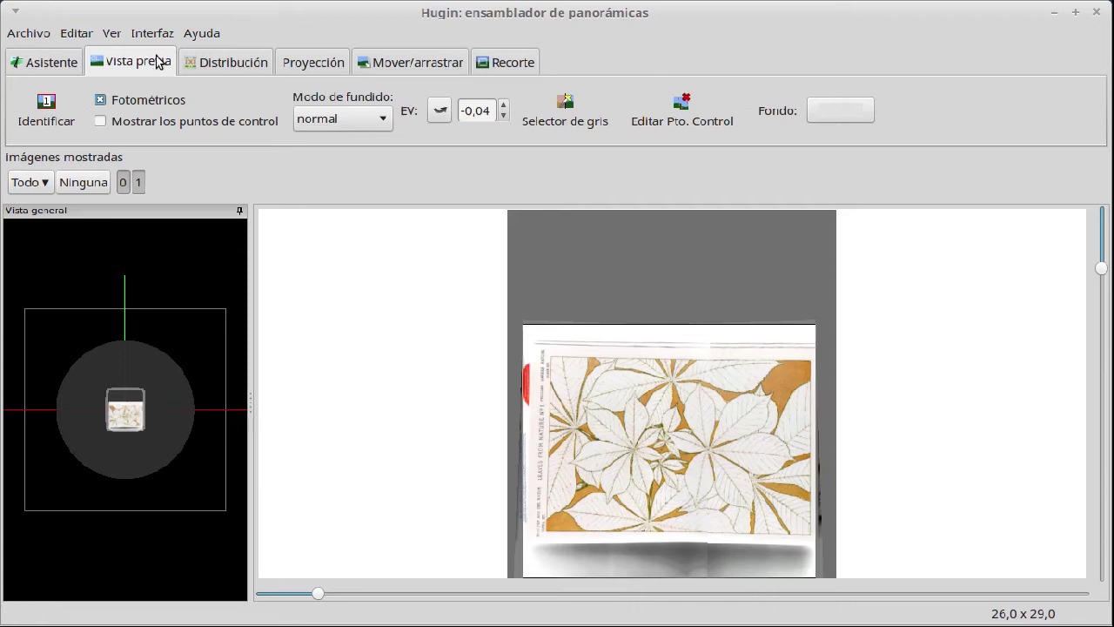
left_click(13, 56)
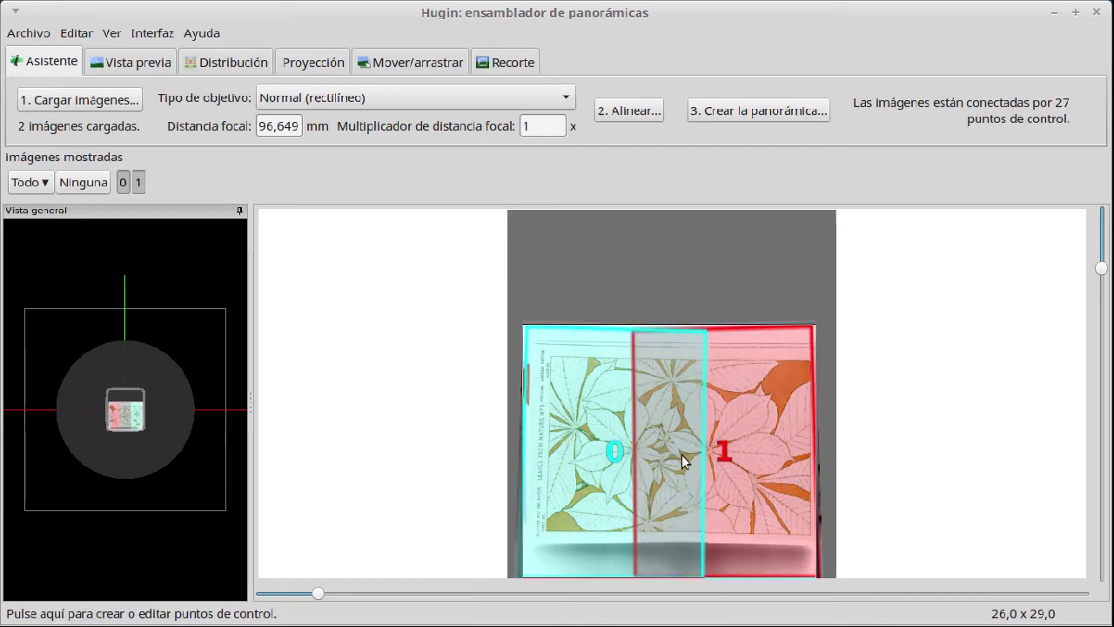
Step: Open the control points of the overlap between images 0 and 1, disable automatic adding (auto añadir), and review the point list
left_click(681, 454)
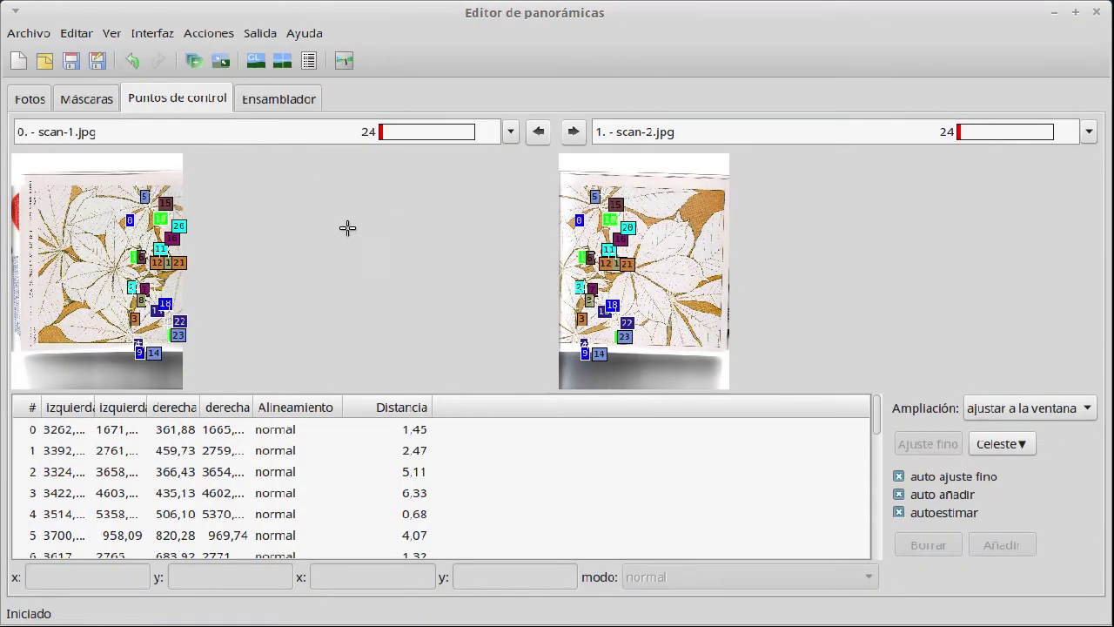
left_click(898, 493)
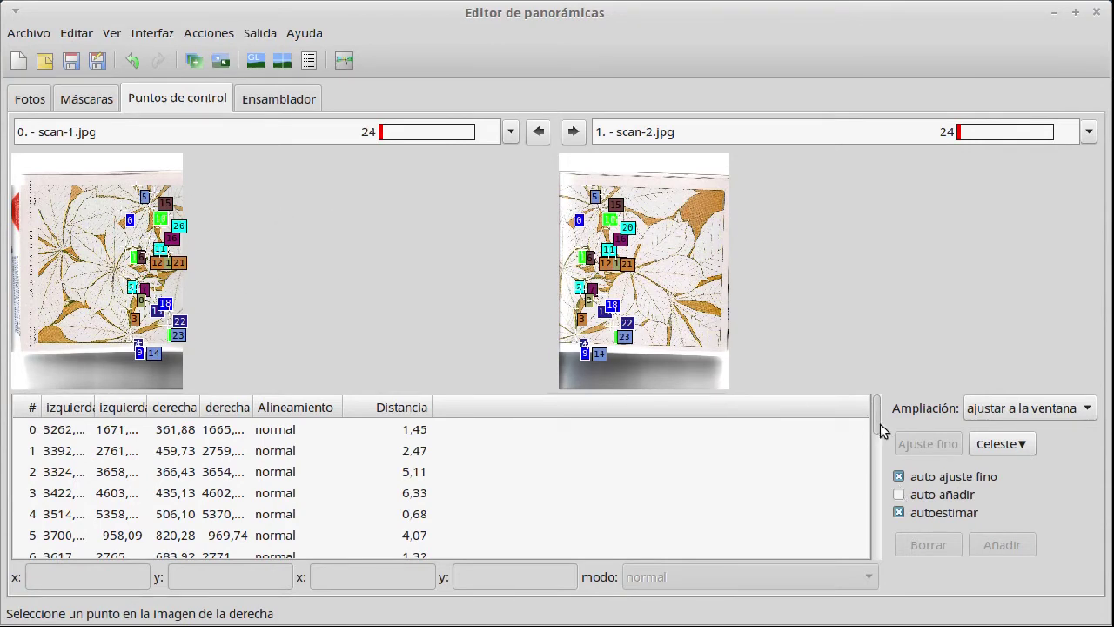
left_click_drag(877, 425, 887, 557)
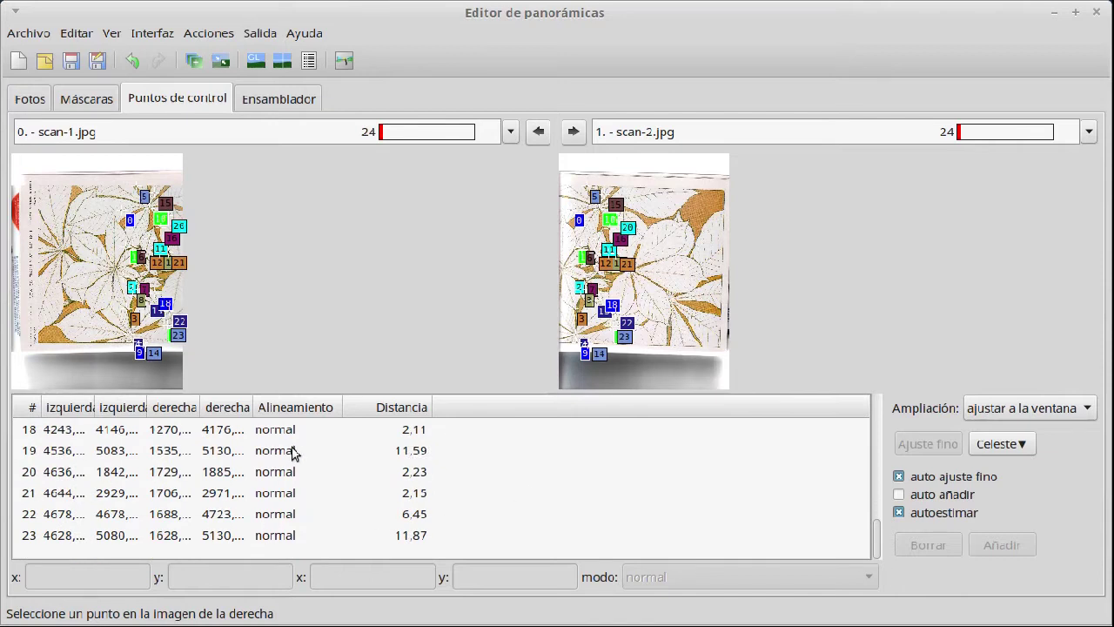
left_click_drag(878, 543, 868, 385)
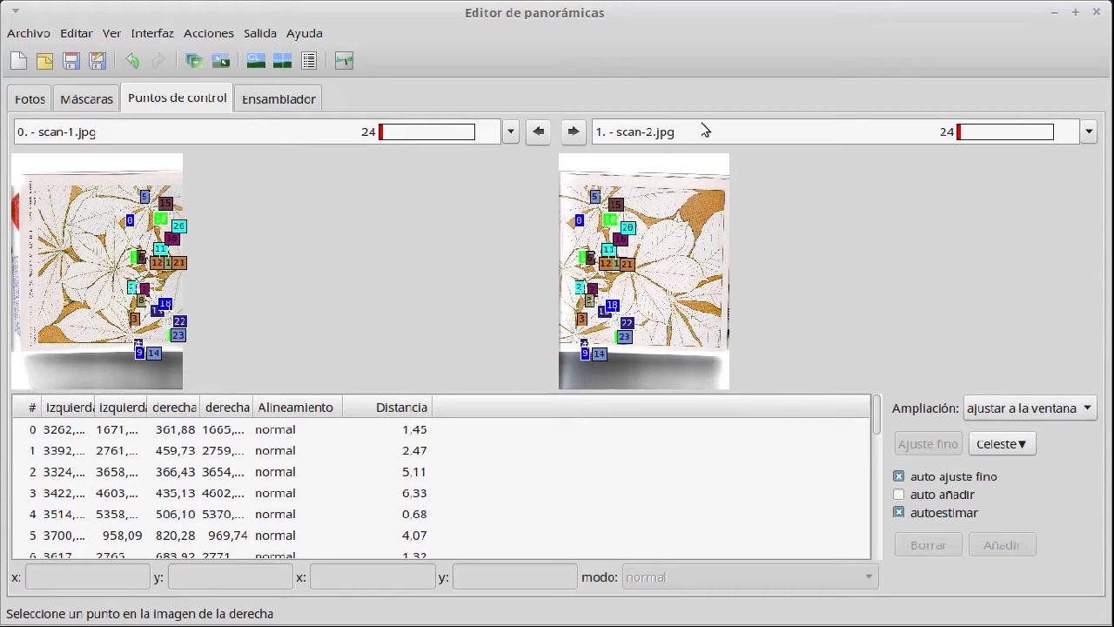
Step: Show scan-1.jpg on both sides of the control point editor at 100% zoom
left_click(1089, 132)
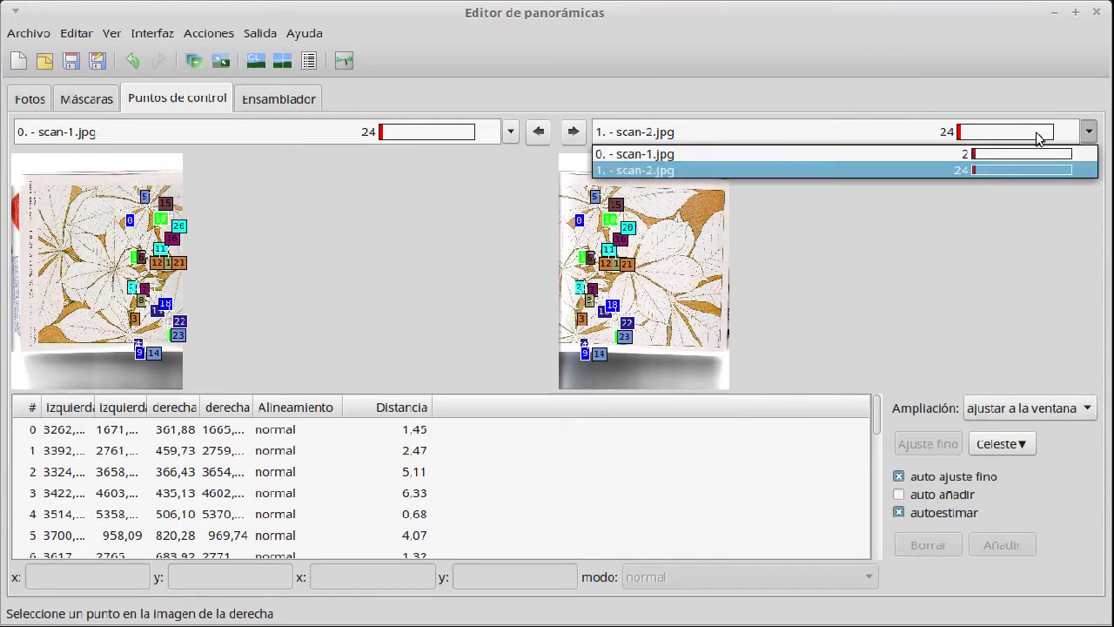
left_click(828, 153)
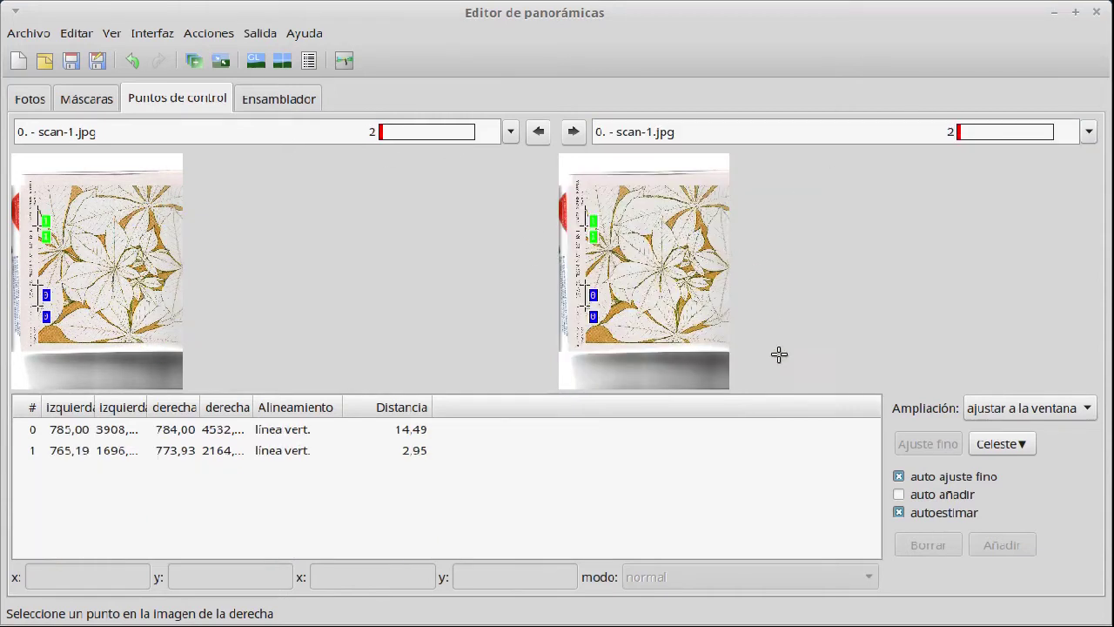
left_click(1020, 409)
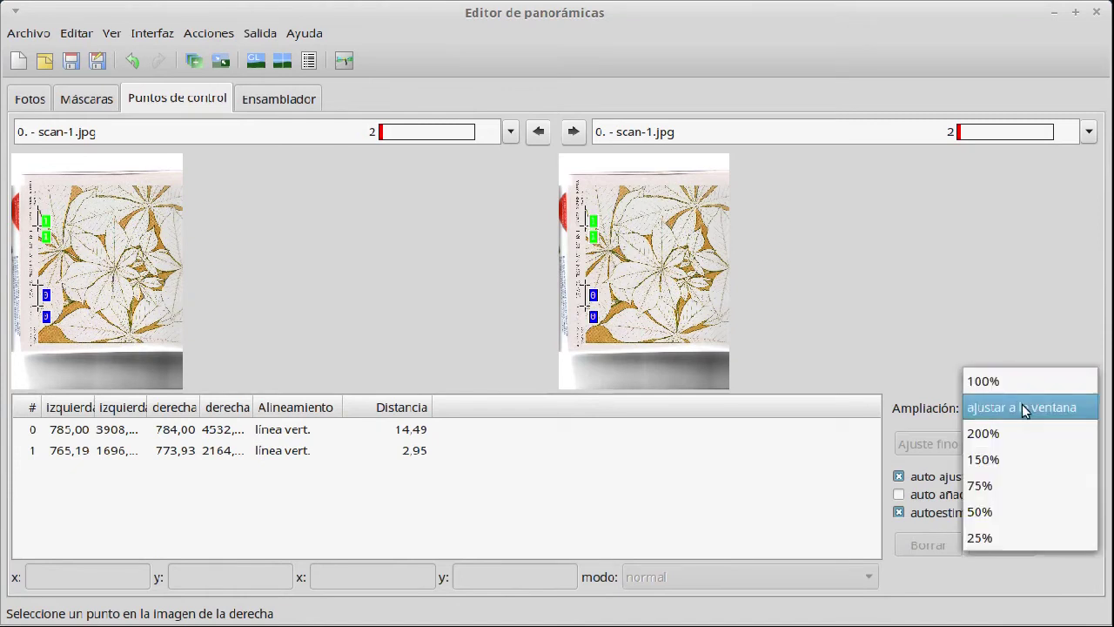
left_click(1005, 408)
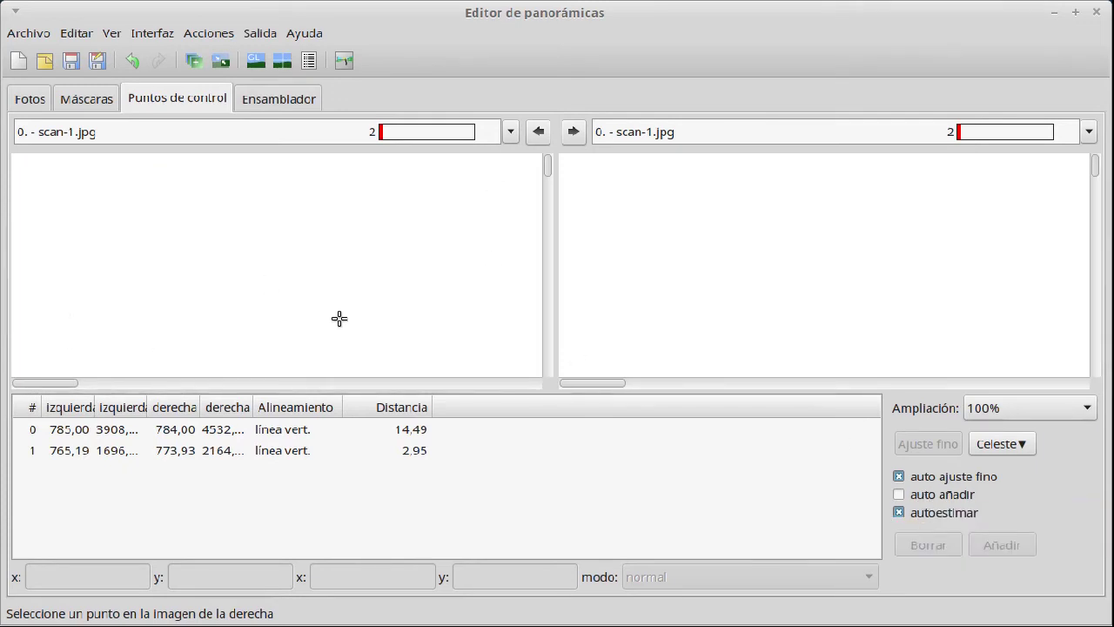
Step: Try to move the upper endpoint of vertical line 1 onto the left edge of the printed frame
left_click_drag(547, 168, 536, 194)
left_click_drag(45, 382, 88, 386)
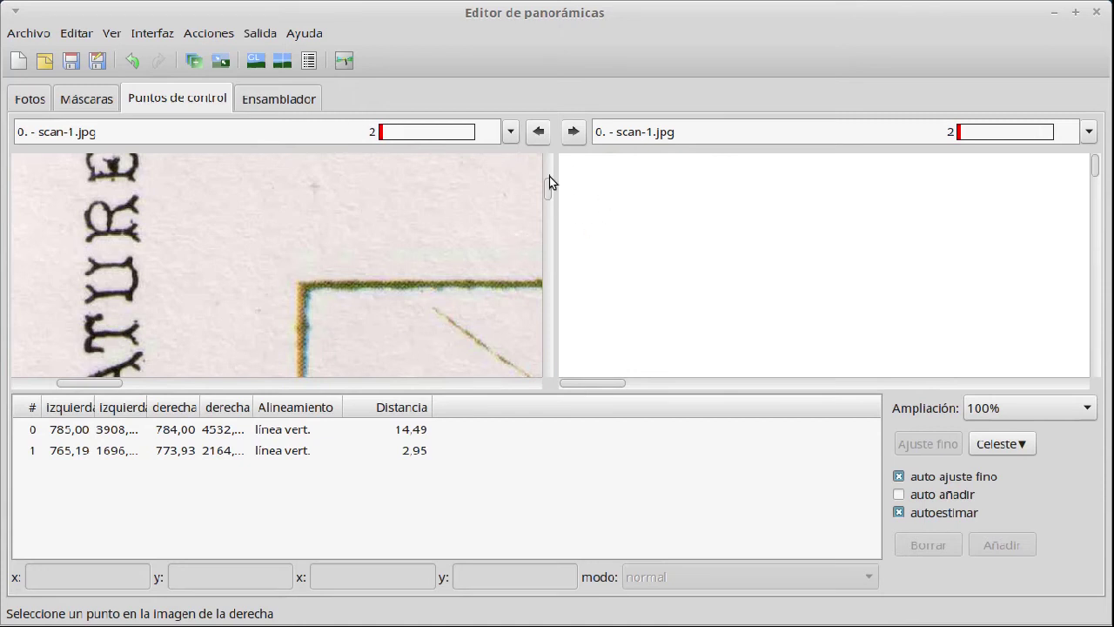
left_click_drag(547, 181, 550, 204)
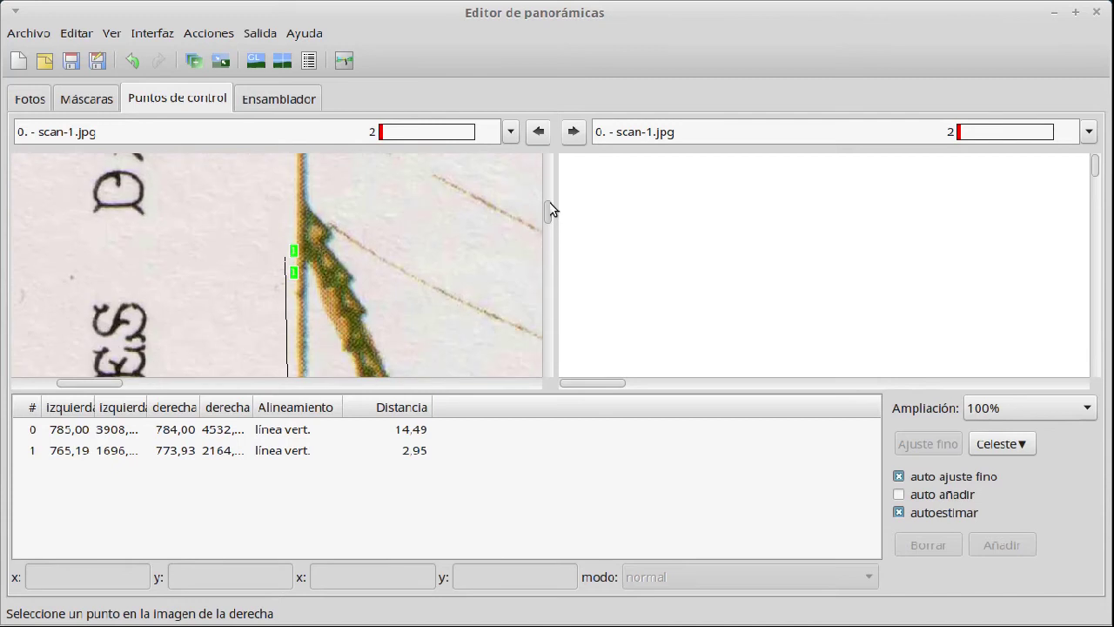
left_click(288, 262)
left_click_drag(292, 261, 303, 262)
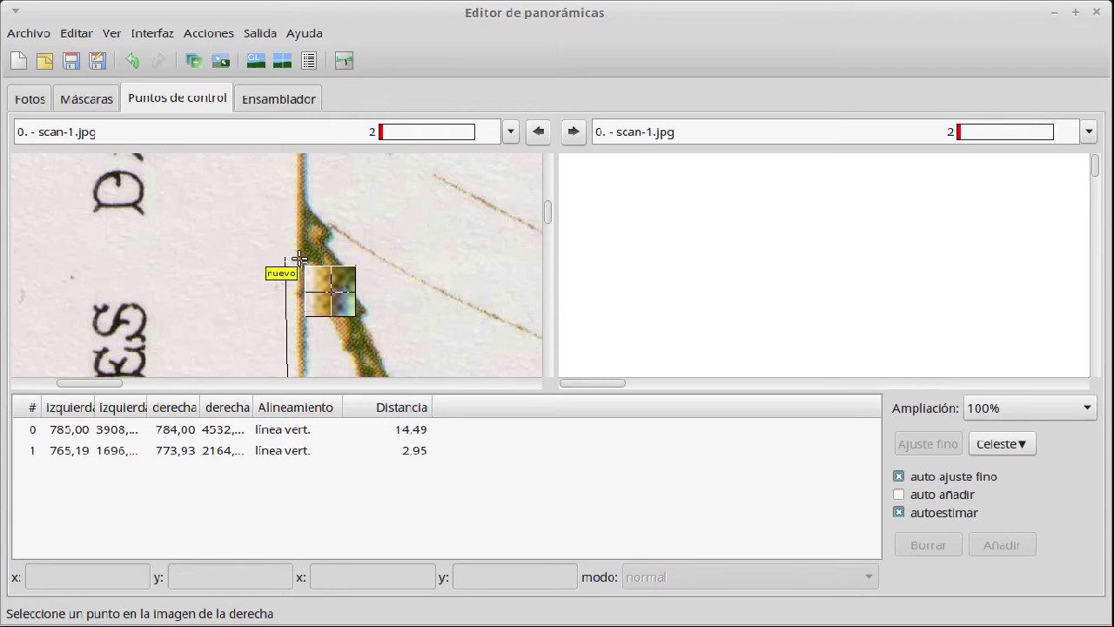
scroll(301, 265, "right", 1)
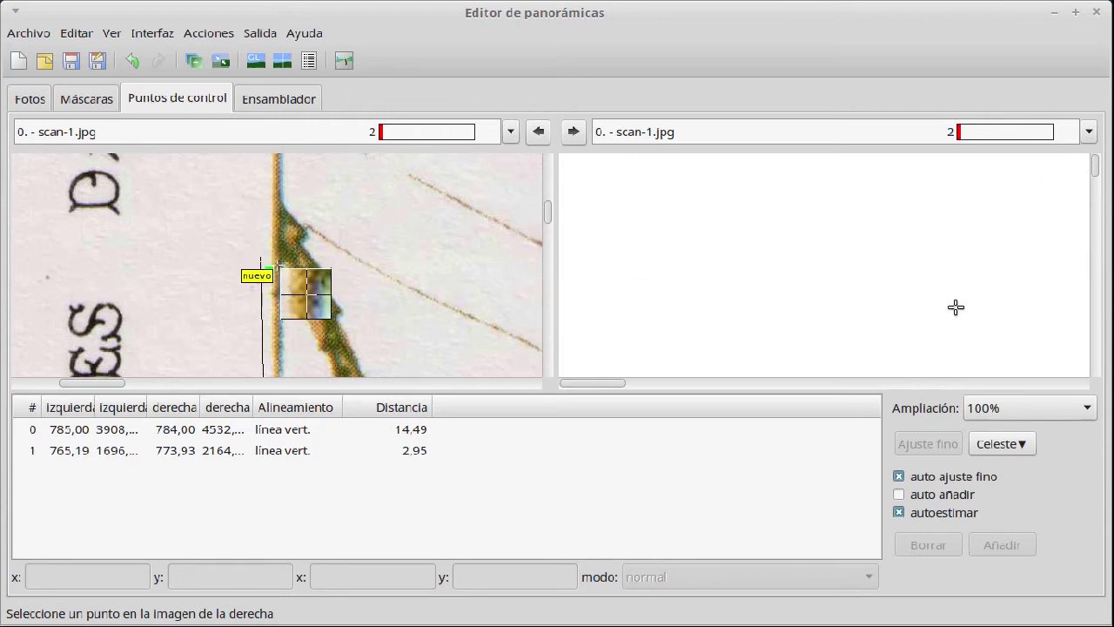
Step: Inspect how the endpoints of vertical line 0 sit on the left edge of the printed frame
left_click(371, 433)
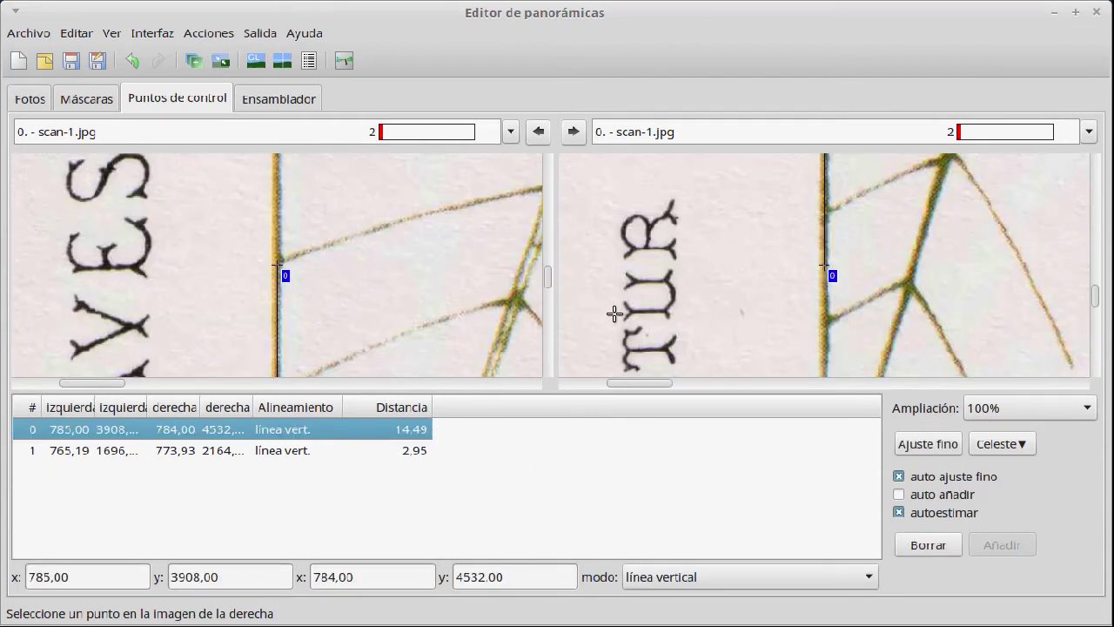
scroll(616, 290, "down", 2)
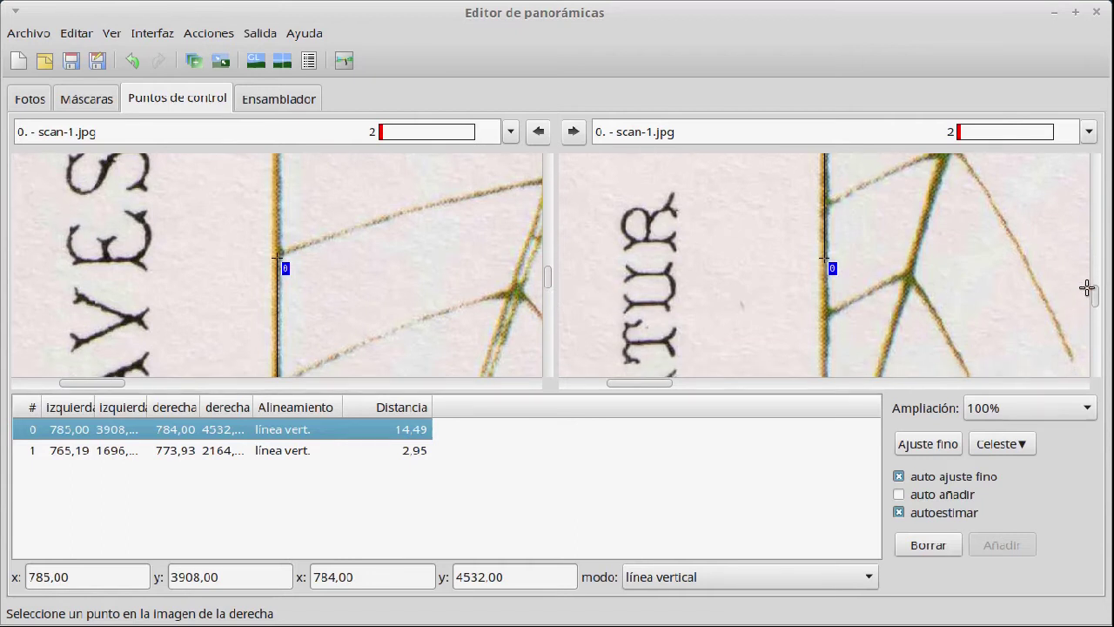
left_click_drag(1094, 296, 1094, 274)
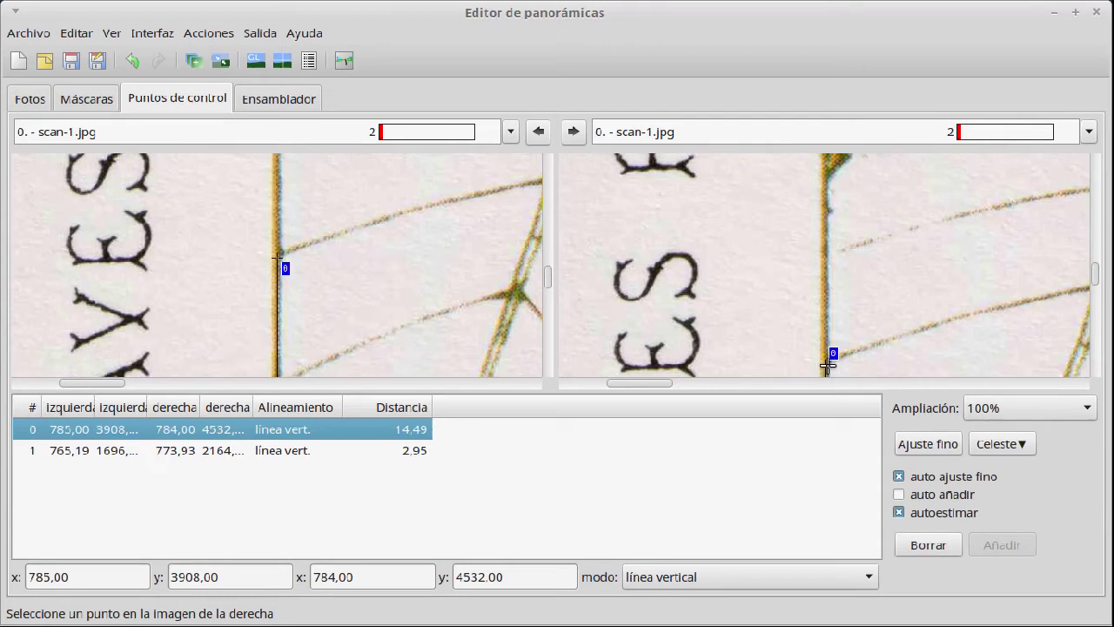
left_click(325, 431)
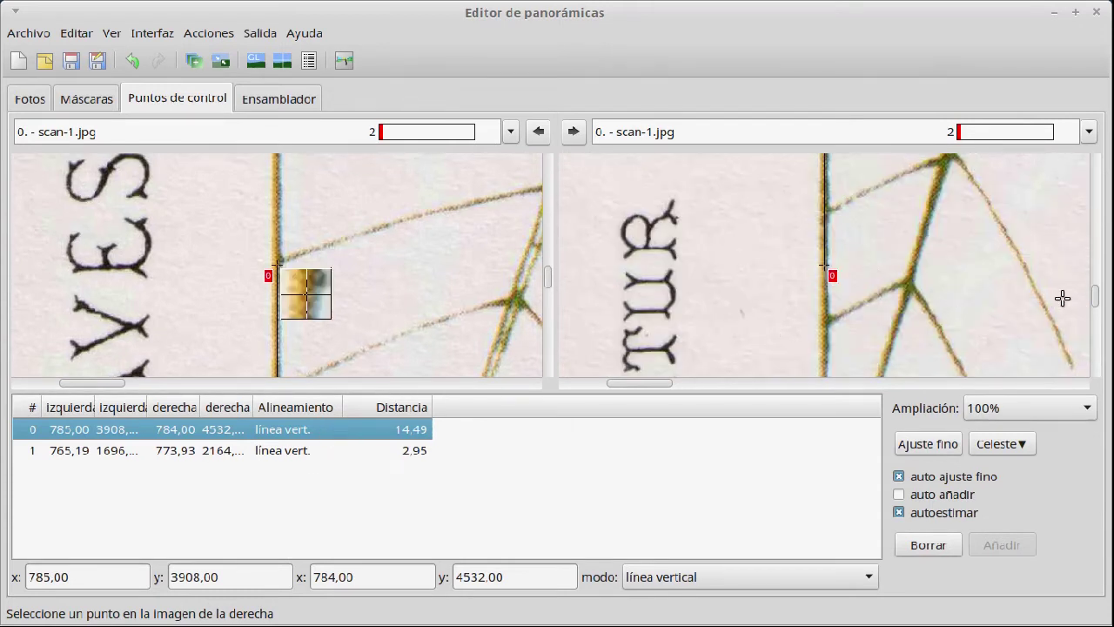
Step: Delete vertical line 1, whose endpoints lie beside the left edge of the printed frame
left_click(259, 450)
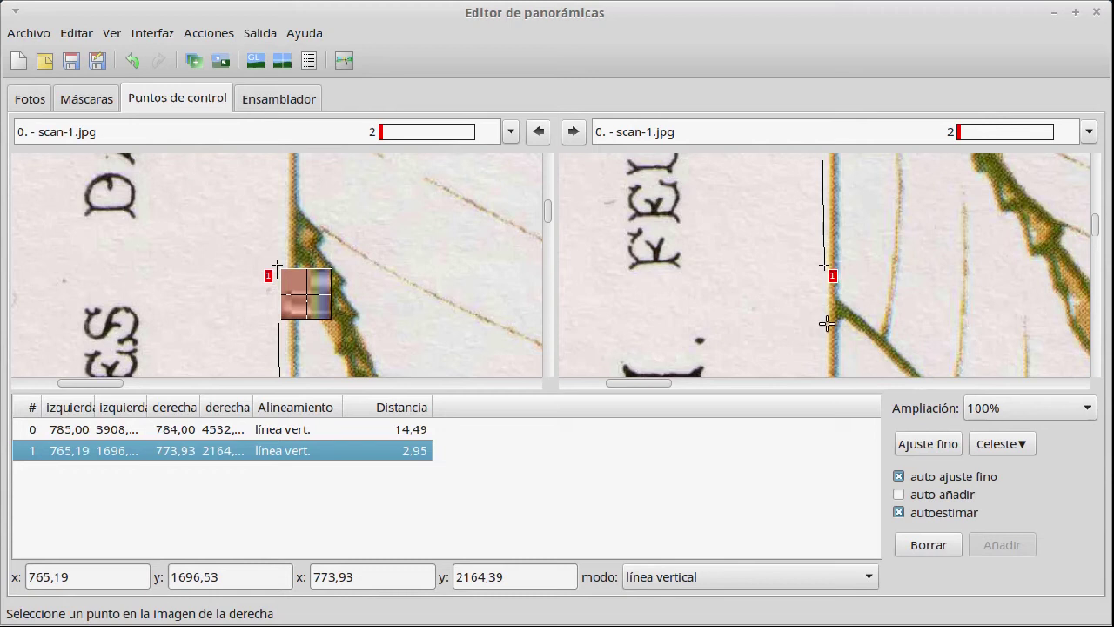
left_click(822, 262)
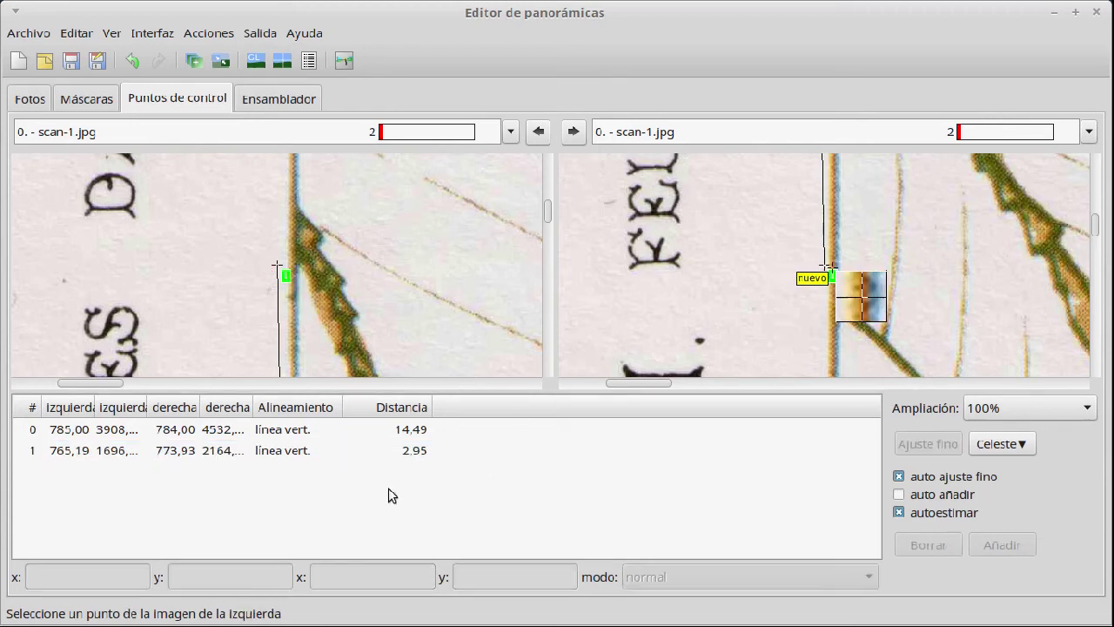
left_click(261, 456)
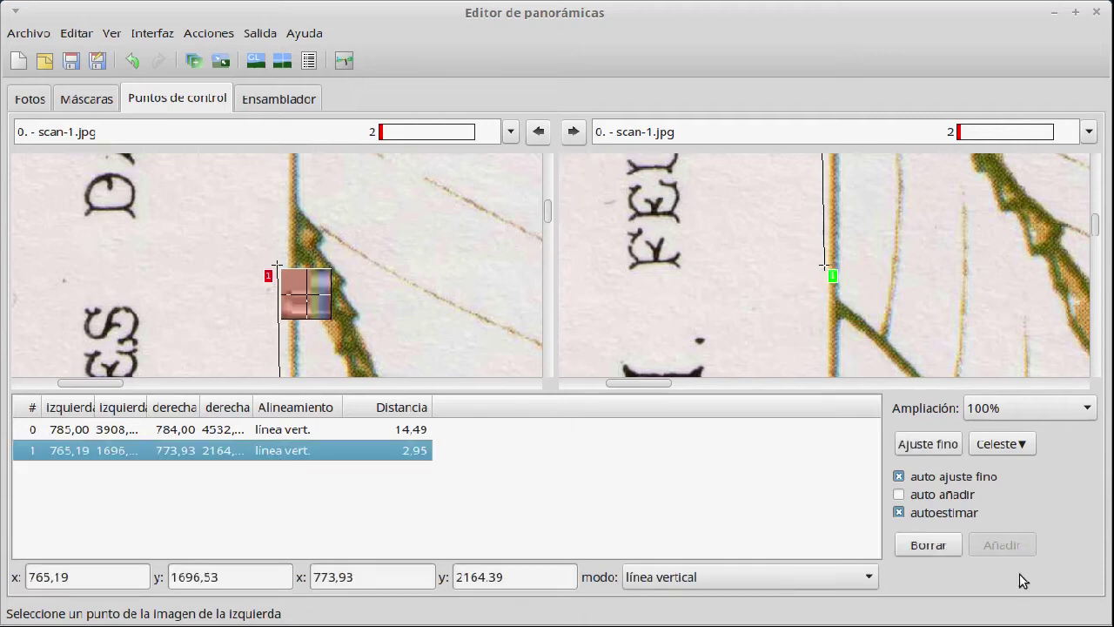
left_click(928, 544)
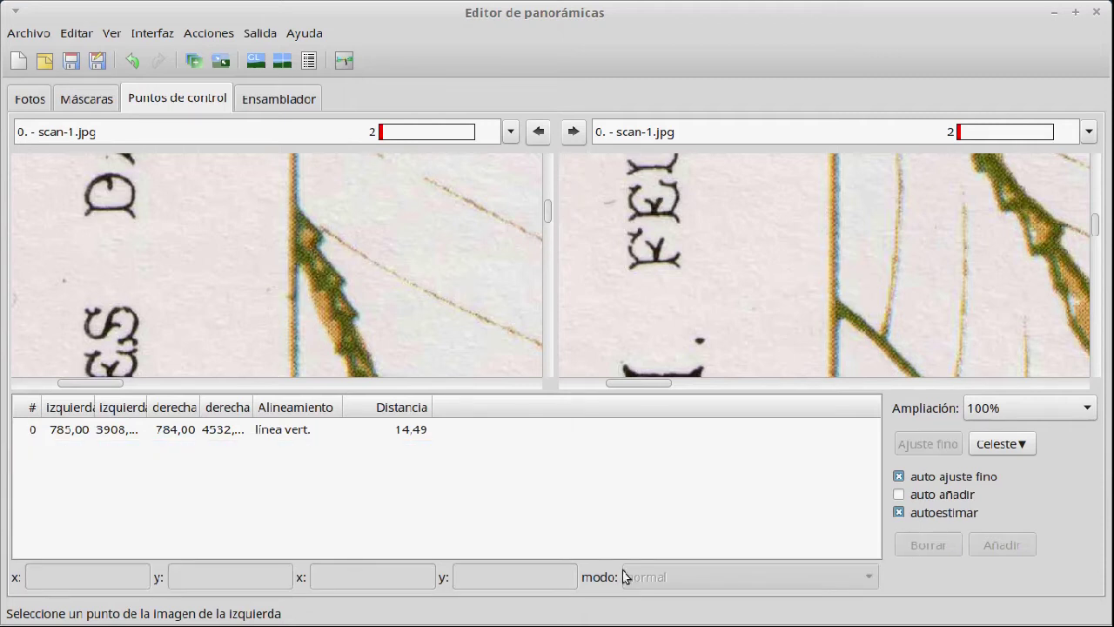
Step: Add a vertical line on the frame's left edge in scan-1.jpg, from about (787, 1573) to (787, 2310)
left_click(294, 164)
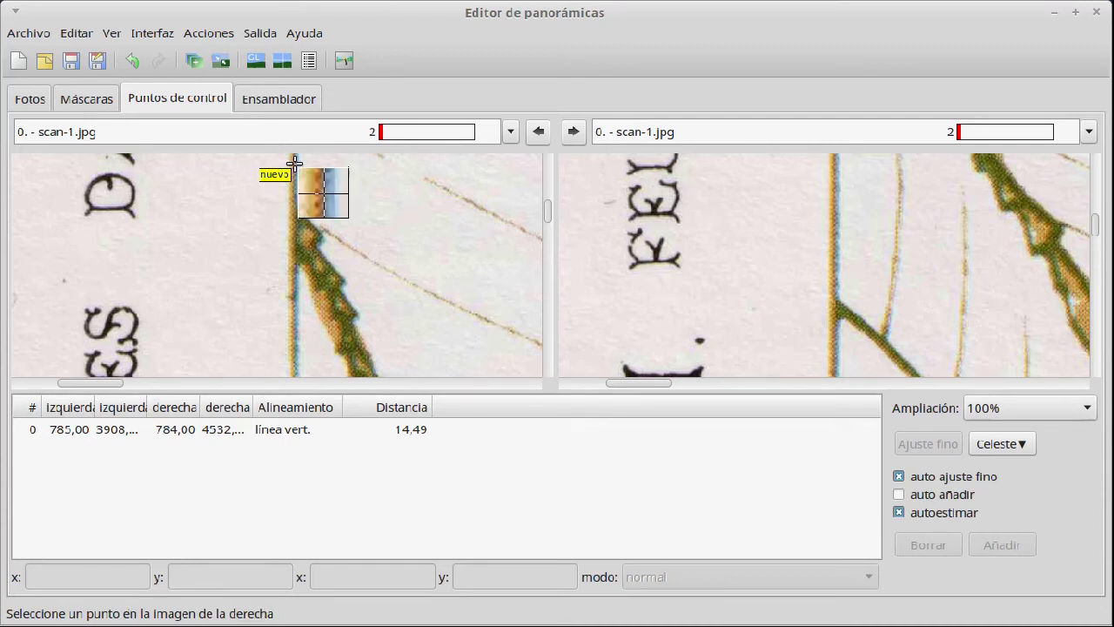
left_click(833, 366)
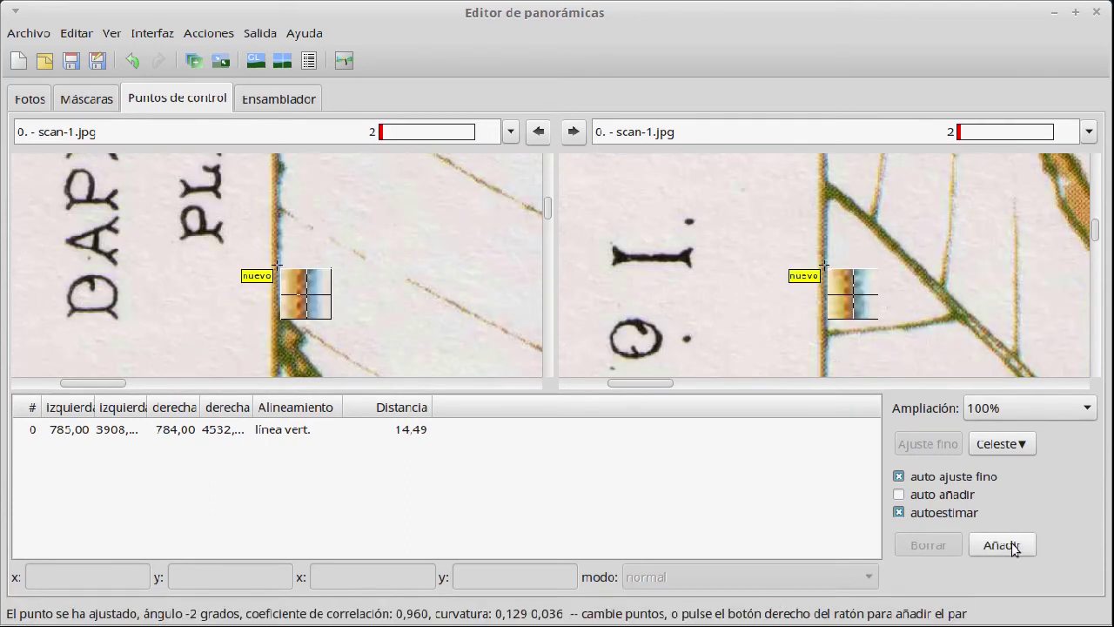
left_click(1011, 547)
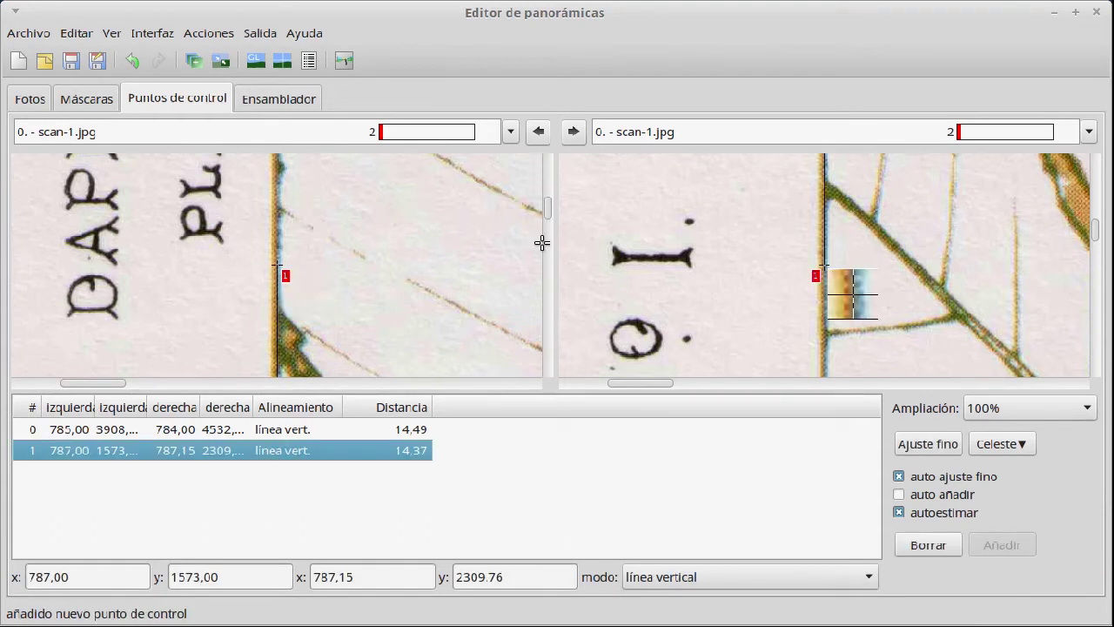
Step: Add a horizontal line on the frame's top edge in scan-1.jpg, from about (830, 955) to (2483, 954)
mouse_move(548, 214)
left_mouse_down()
mouse_move(549, 186)
mouse_move(547, 200)
left_mouse_up()
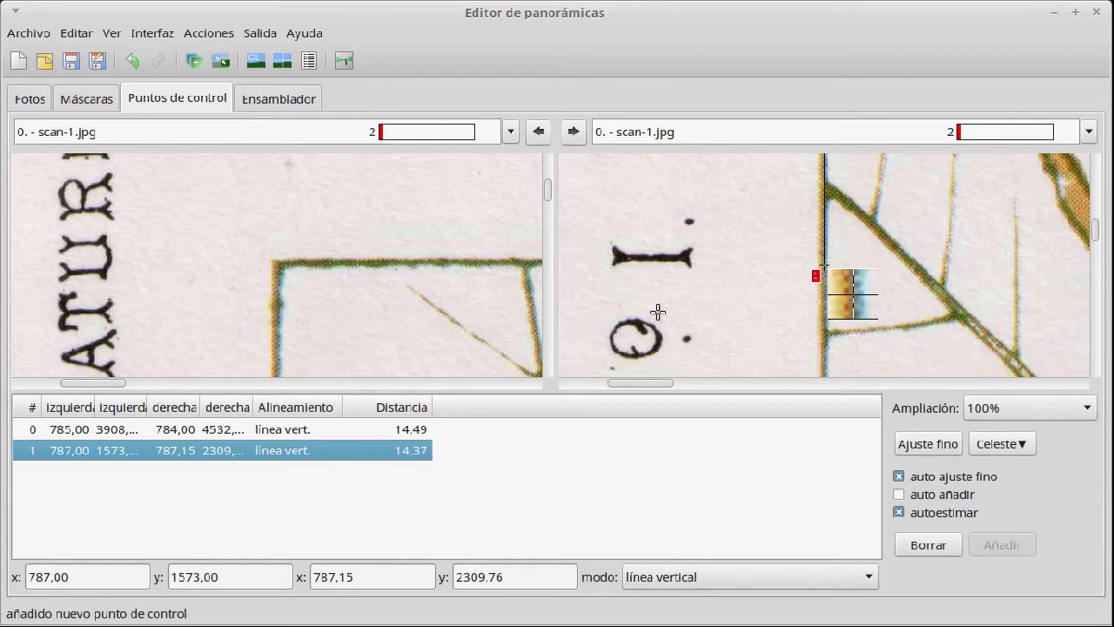
left_click_drag(1097, 237, 1087, 186)
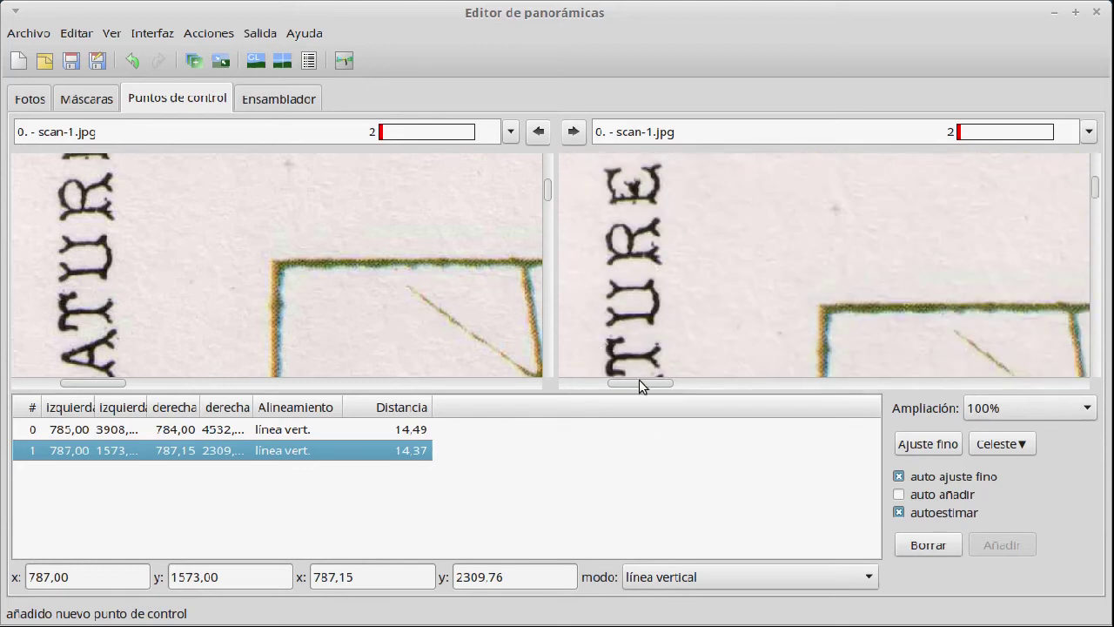
left_click_drag(644, 381, 806, 374)
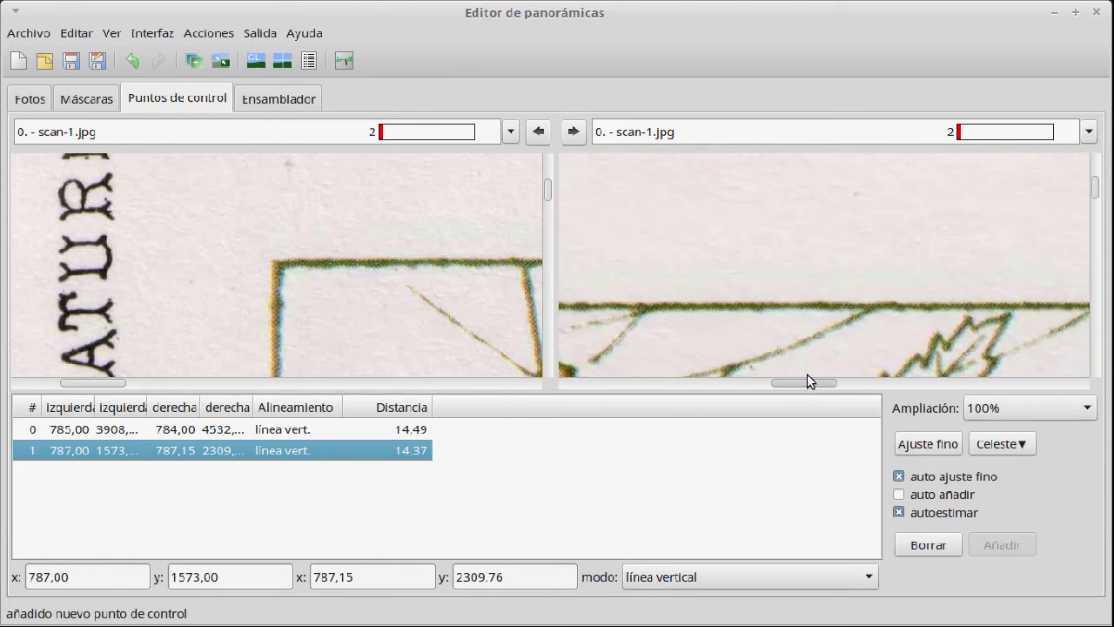
left_click(312, 257)
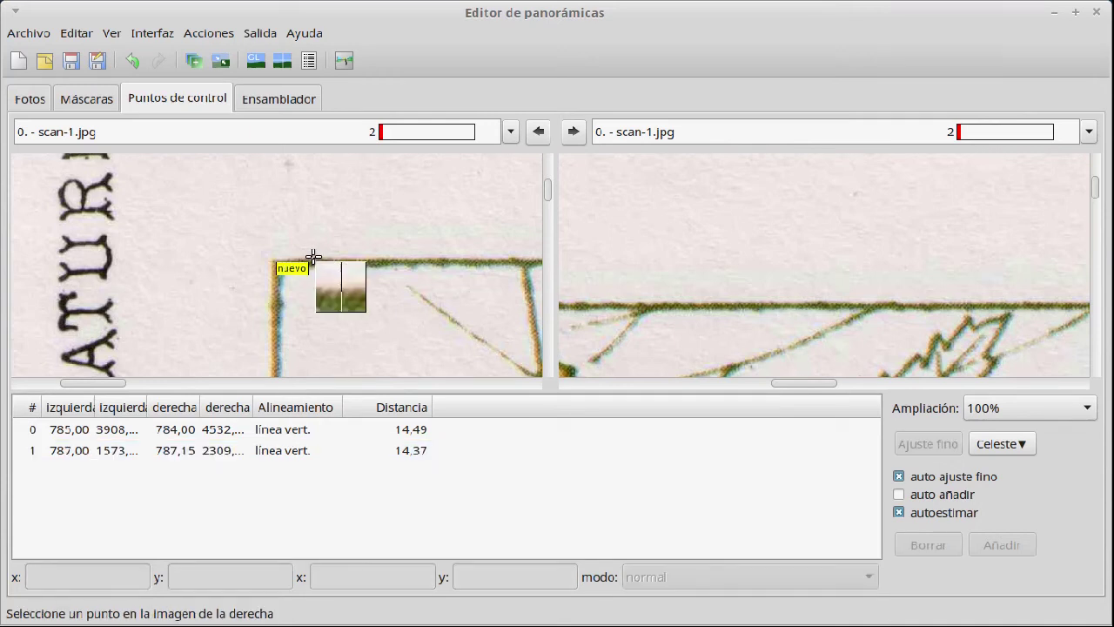
left_click(1061, 307)
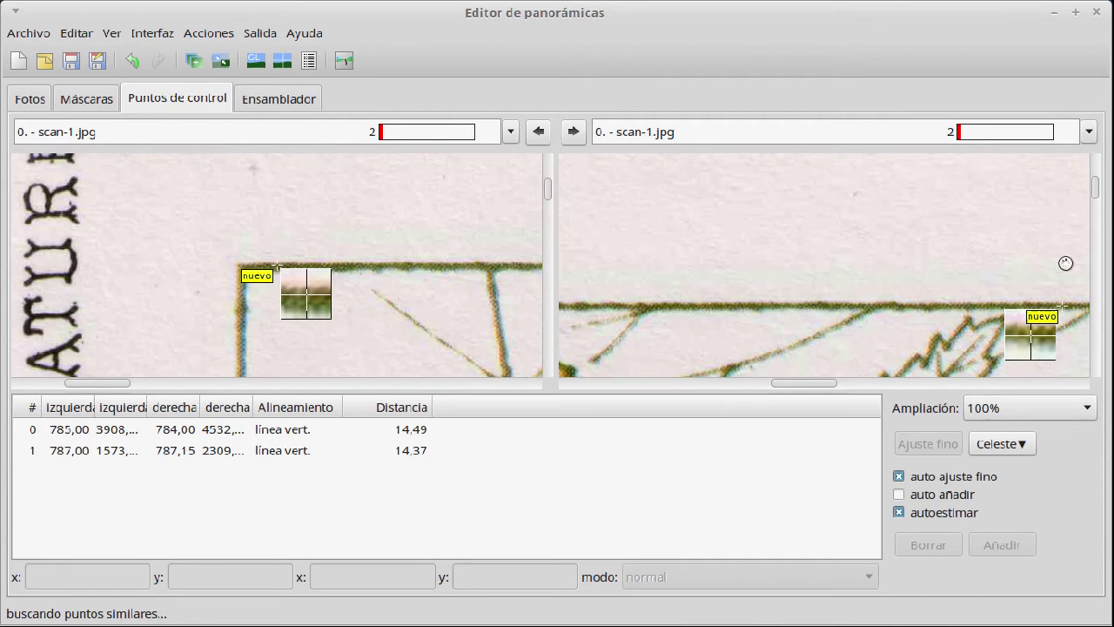
left_click(1017, 544)
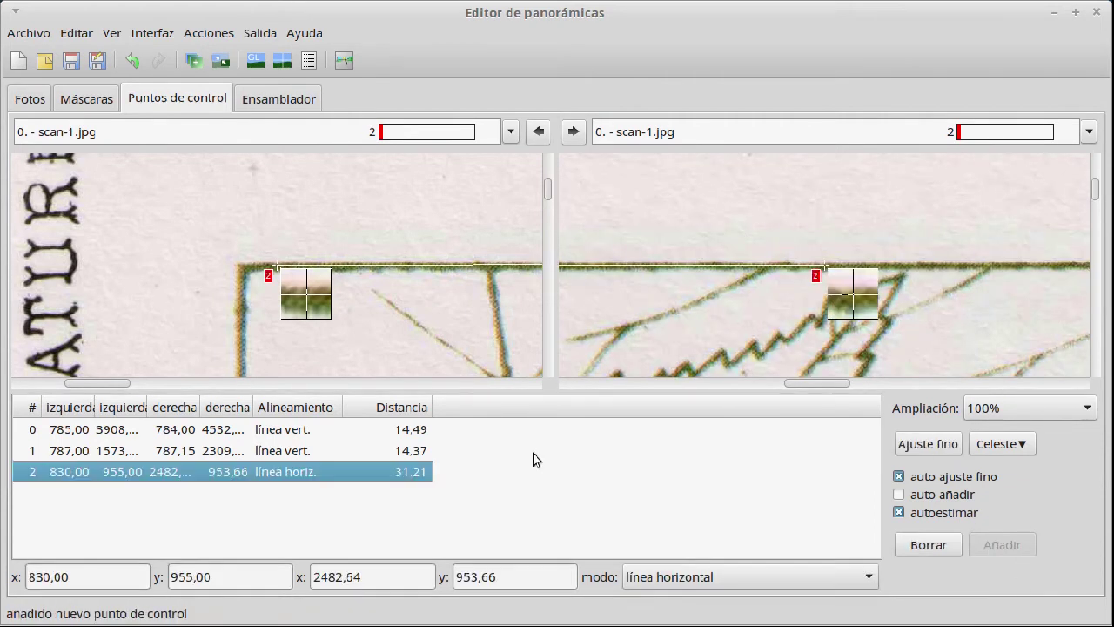
Step: Add a horizontal line on the frame's bottom edge in scan-1.jpg, from about (1729, 5619) to (3827, 5608)
left_click_drag(549, 188, 558, 329)
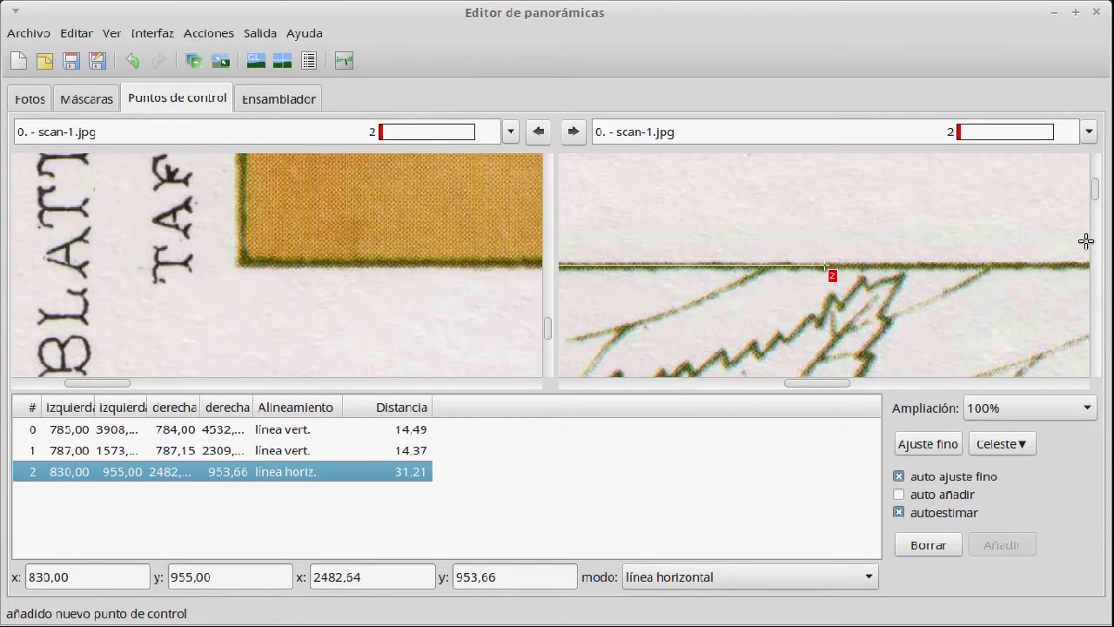
left_click_drag(1096, 193, 1095, 328)
left_click_drag(808, 387, 915, 384)
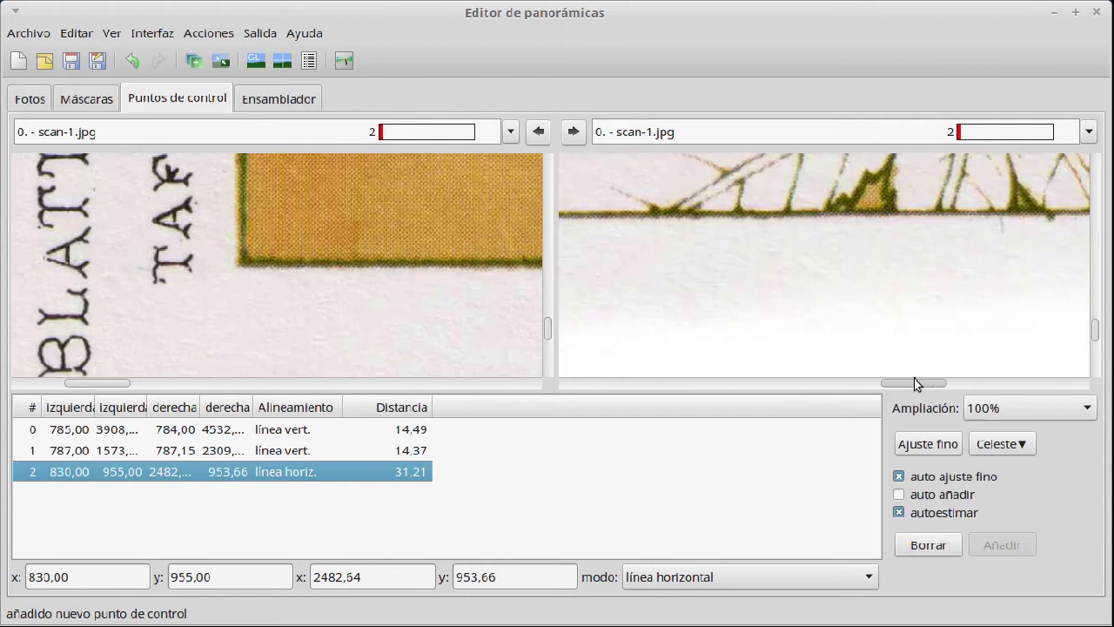
left_click_drag(96, 390, 196, 386)
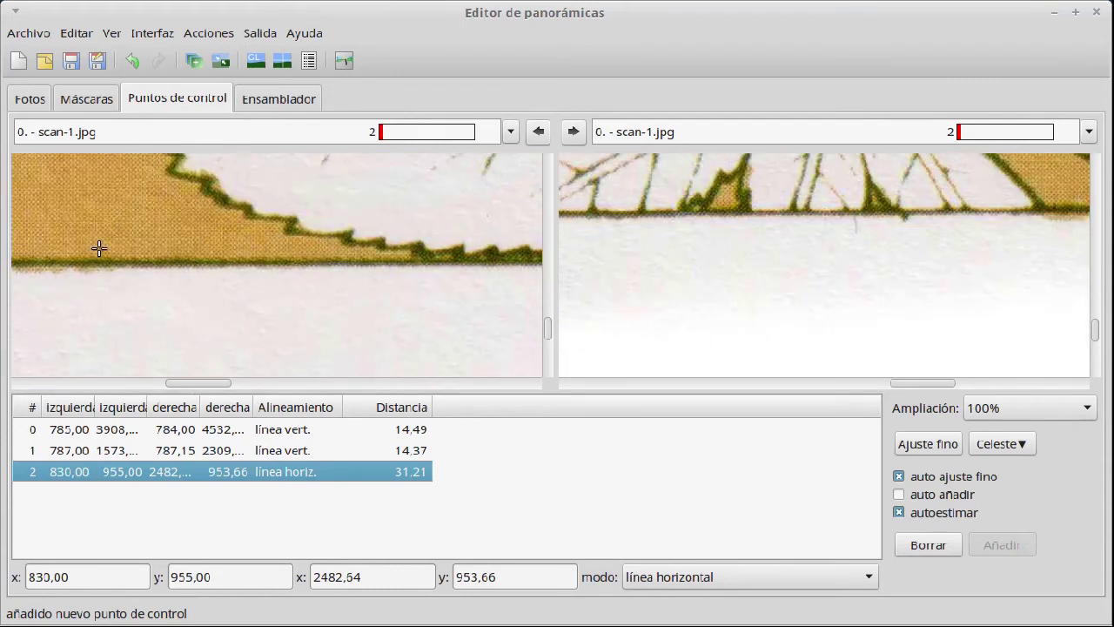
left_click(225, 261)
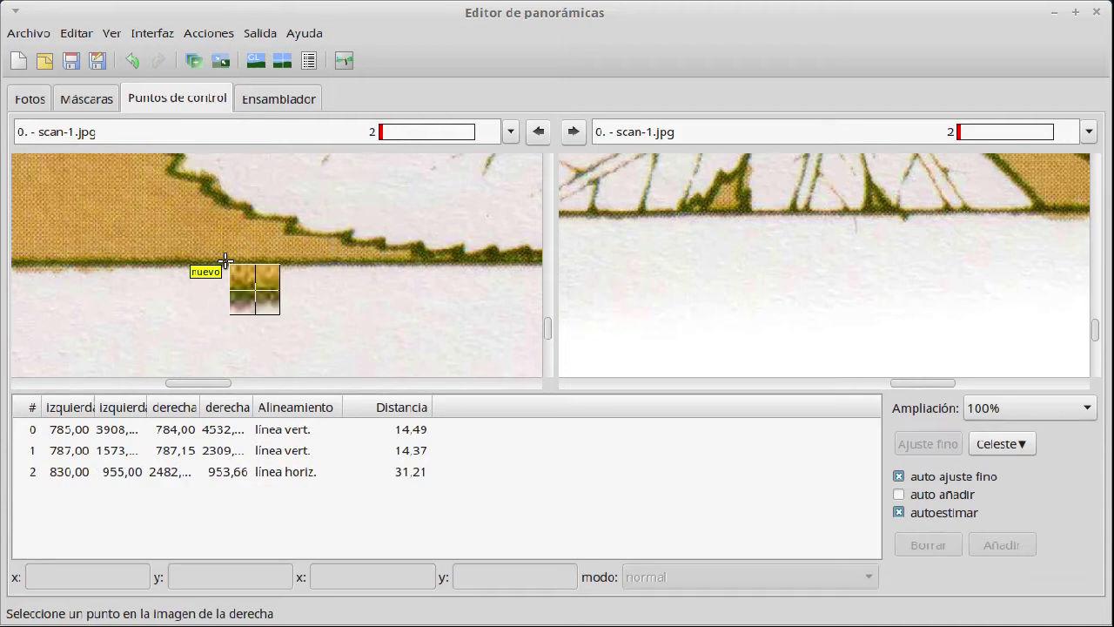
left_click(1071, 207)
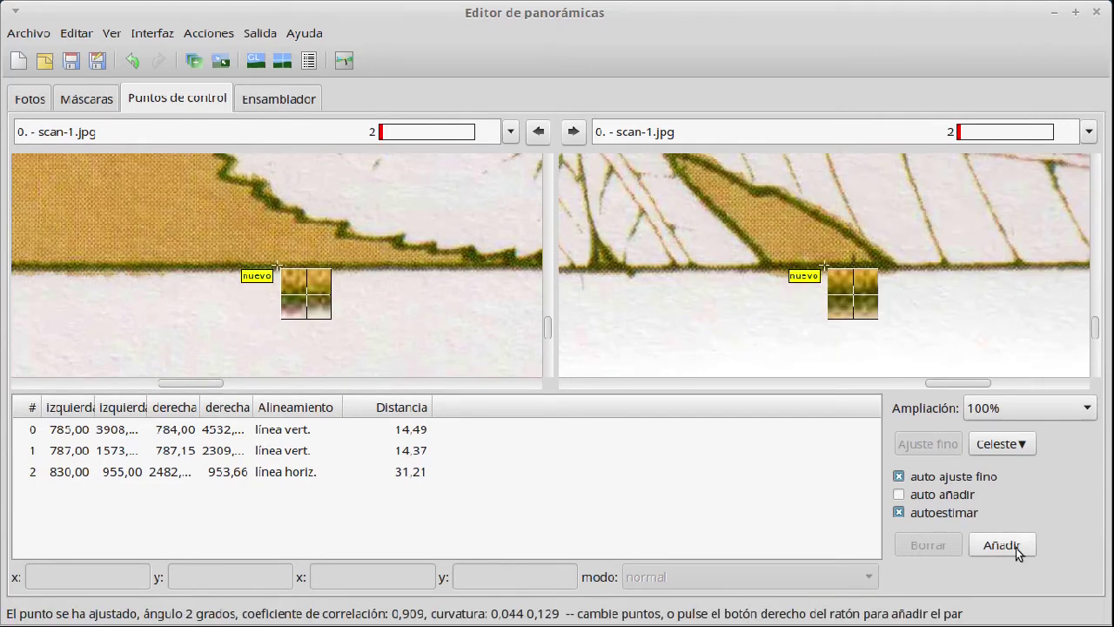
left_click(1016, 547)
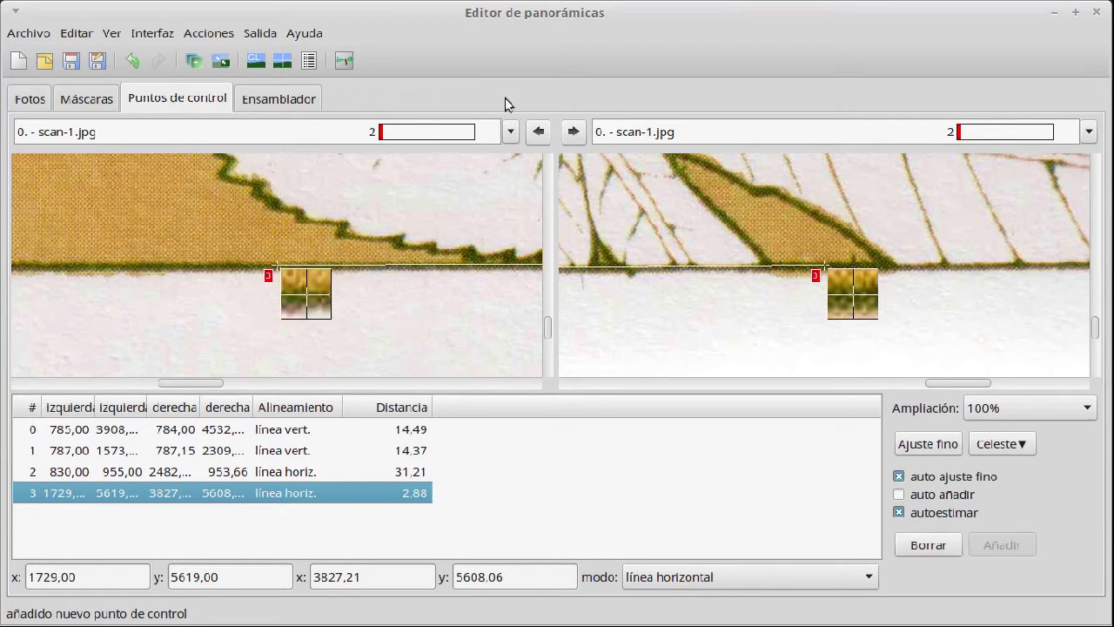
Step: Show scan-2.jpg on both sides and add a horizontal line on its frame's top edge, from about (1534, 987) to (3868, 1062)
left_click(571, 132)
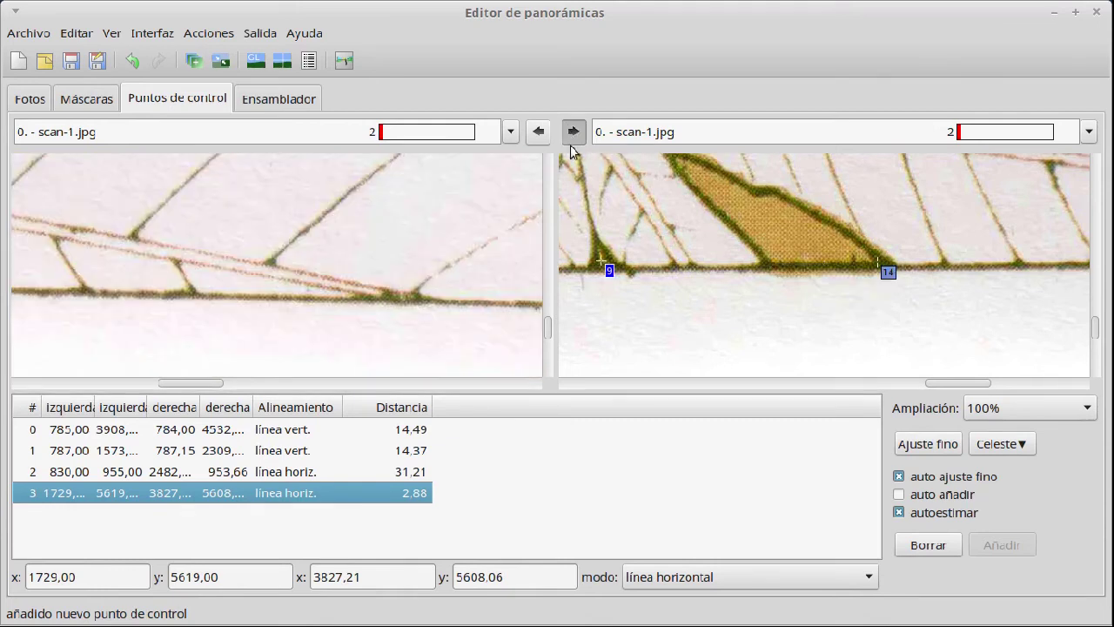
left_click(574, 129)
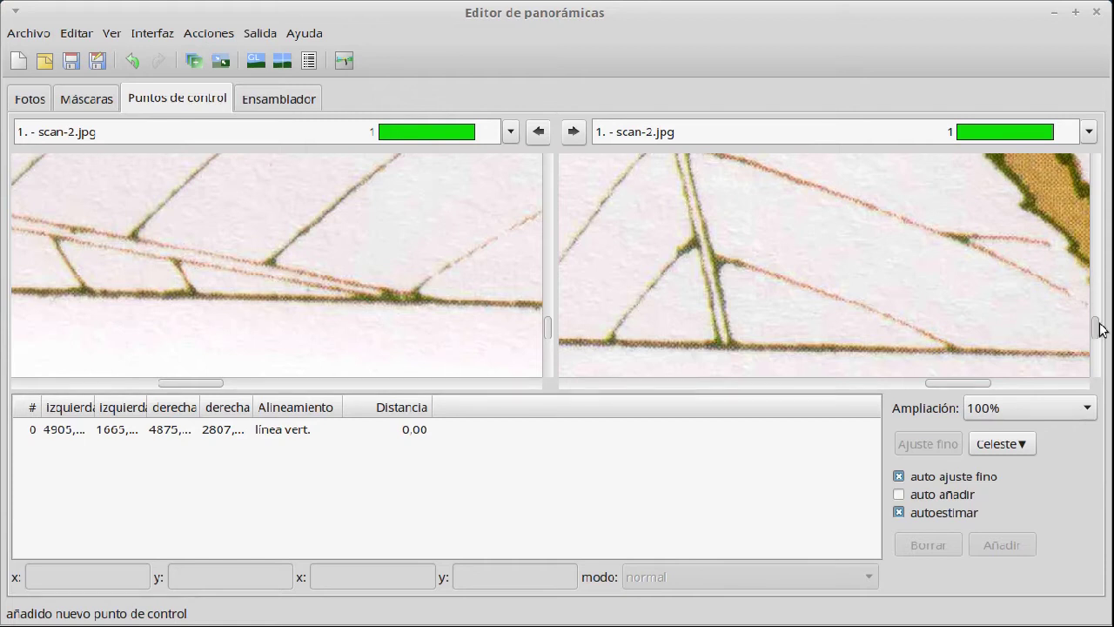
left_click_drag(1099, 325, 1087, 193)
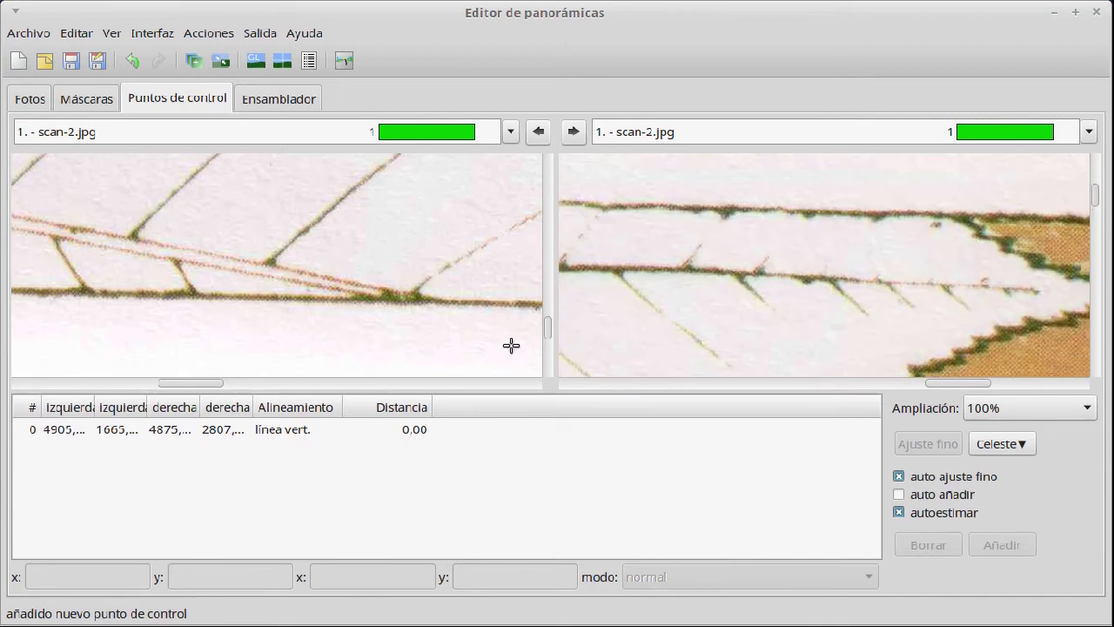
left_click_drag(544, 327, 542, 189)
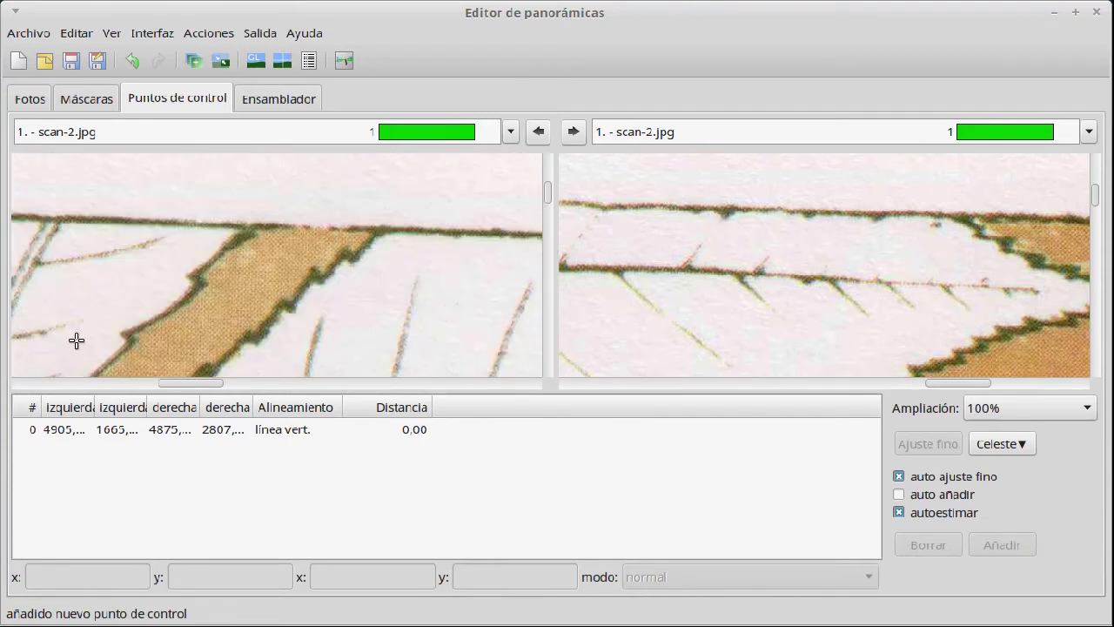
left_click(118, 220)
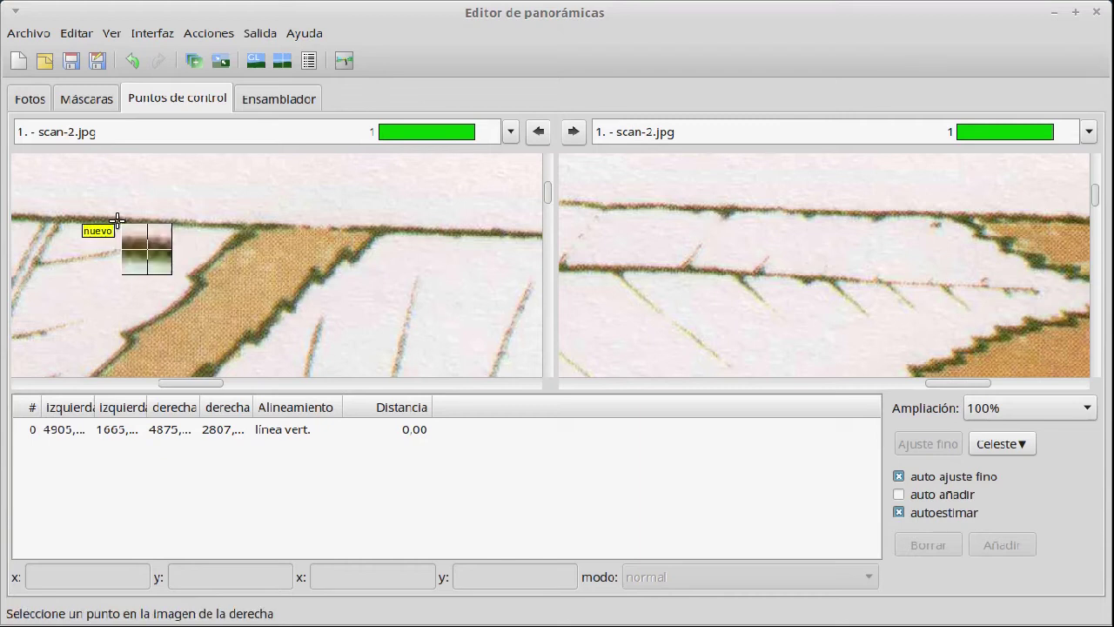
left_click(1047, 219)
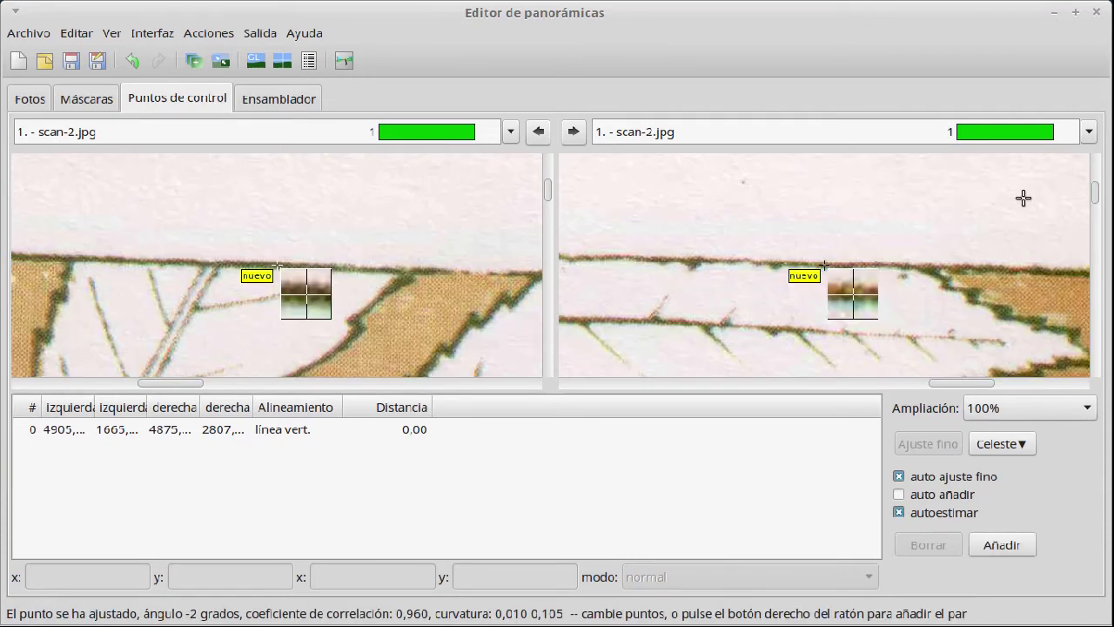
left_click(1016, 550)
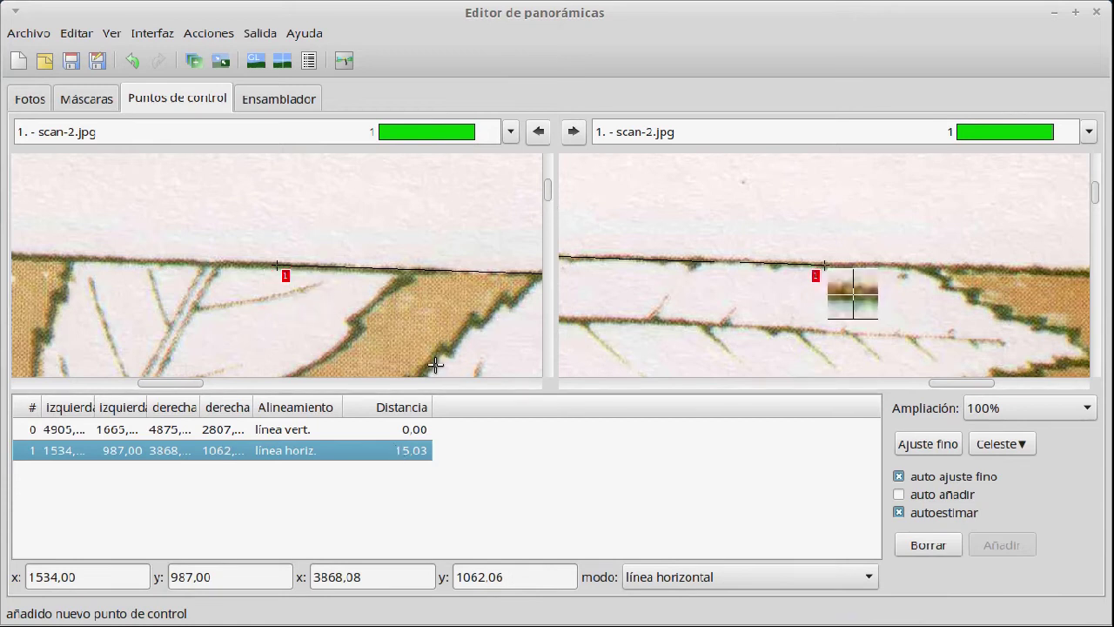
left_click_drag(161, 384, 499, 397)
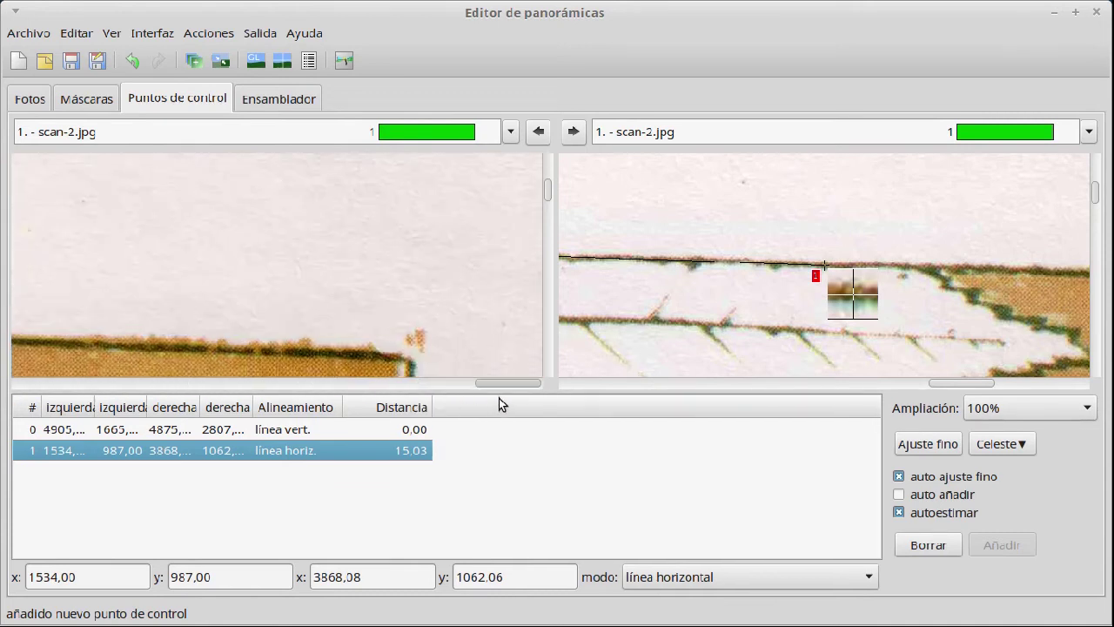
mouse_move(546, 191)
left_mouse_down()
mouse_move(546, 205)
mouse_move(548, 193)
left_mouse_up()
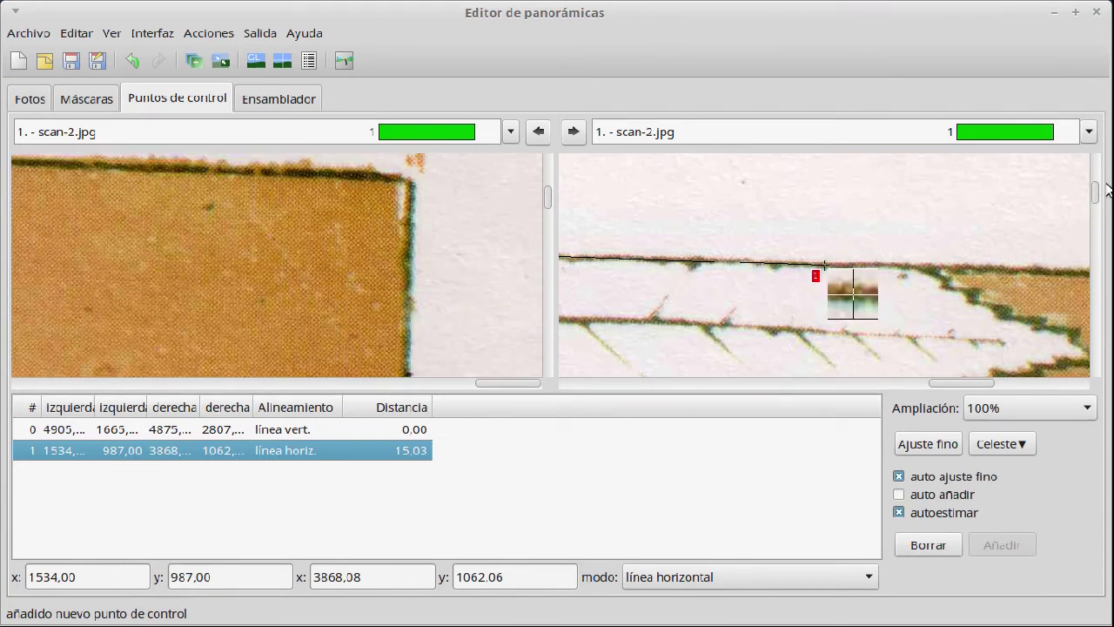
left_click_drag(1094, 192, 1105, 277)
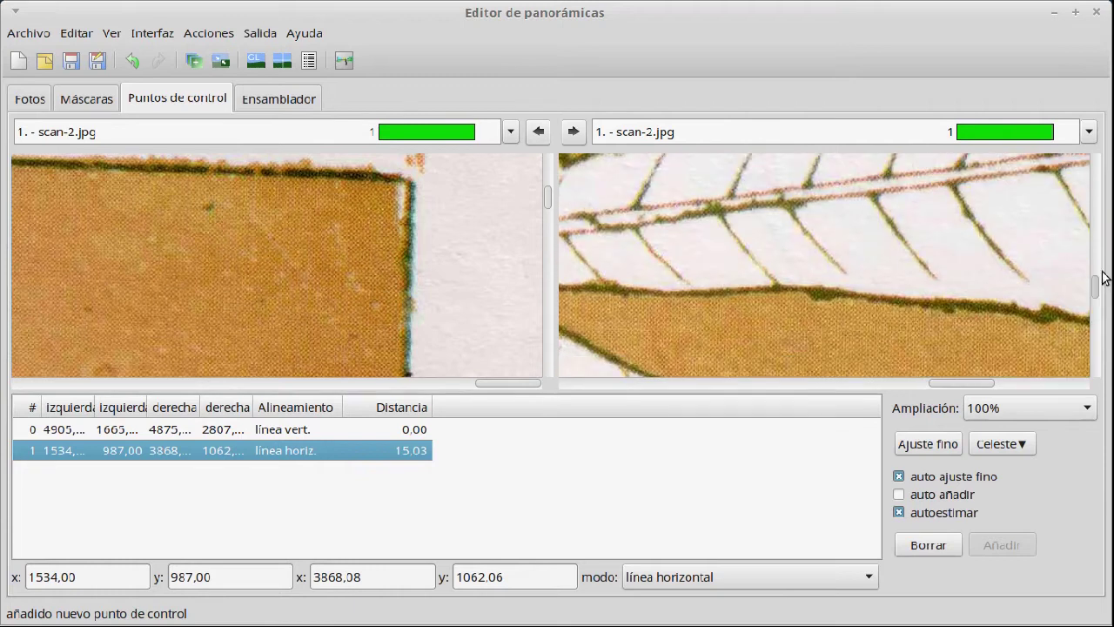
left_click_drag(987, 388, 1071, 373)
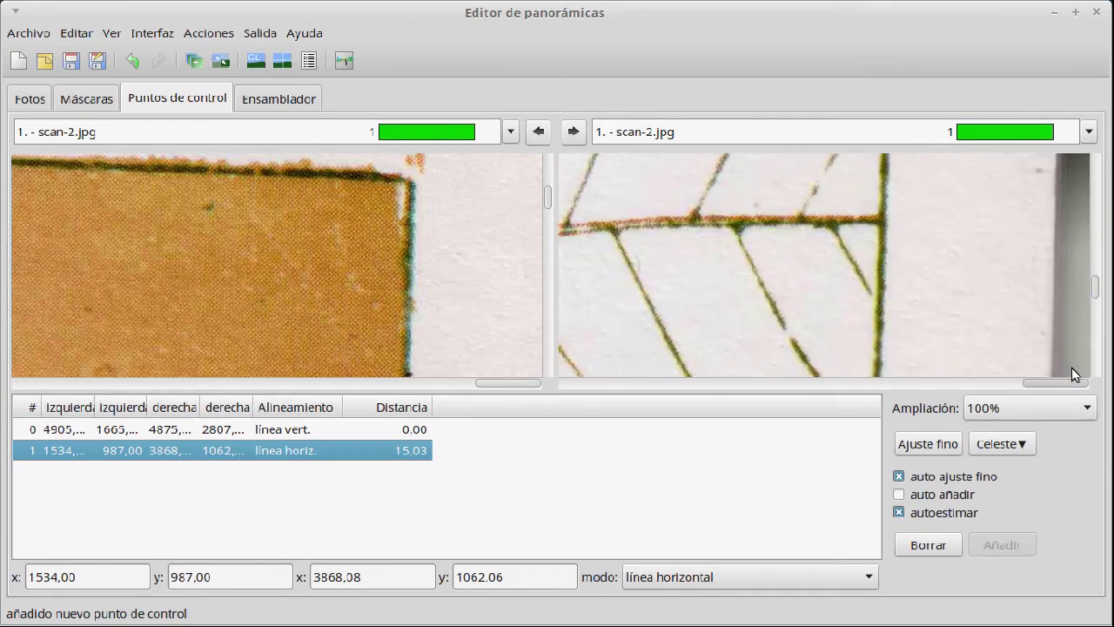
left_click(411, 229)
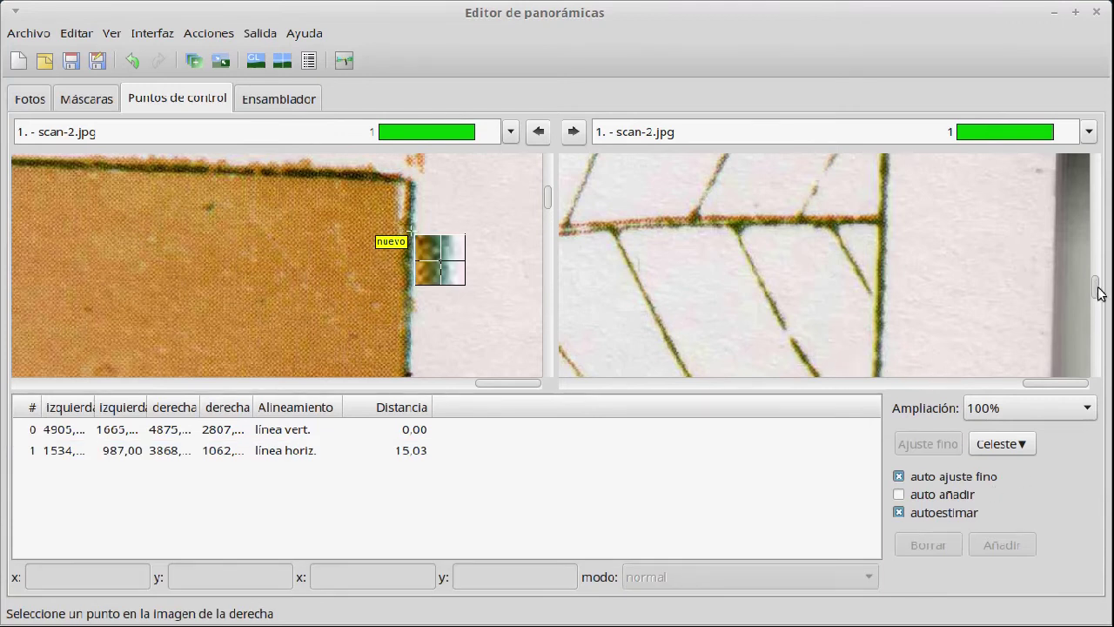
scroll(1095, 293, "down", 2)
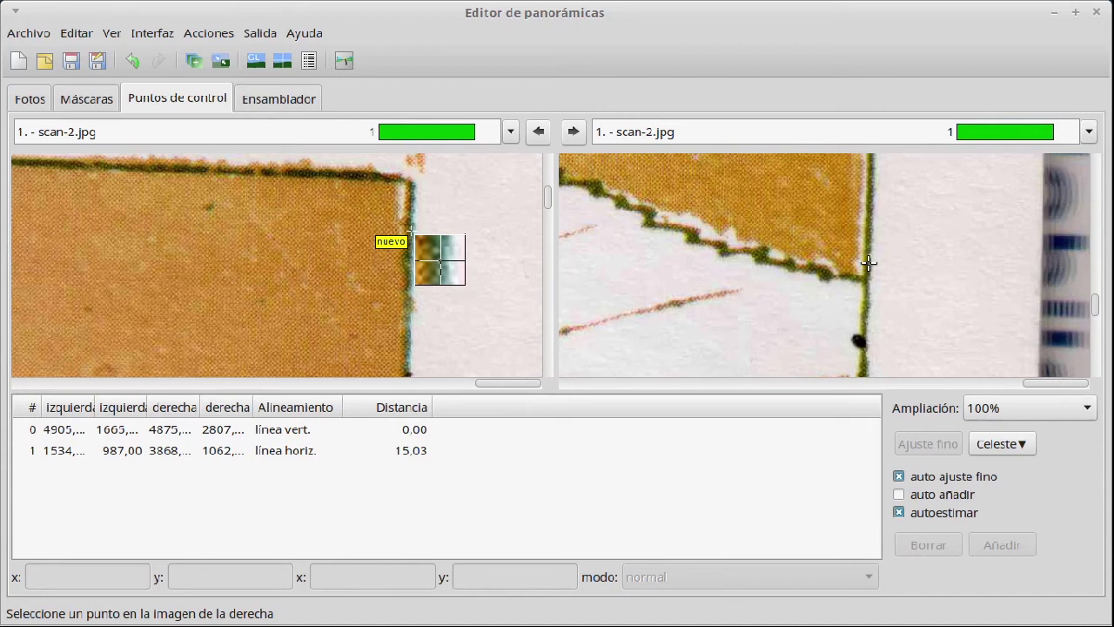
left_click(864, 307)
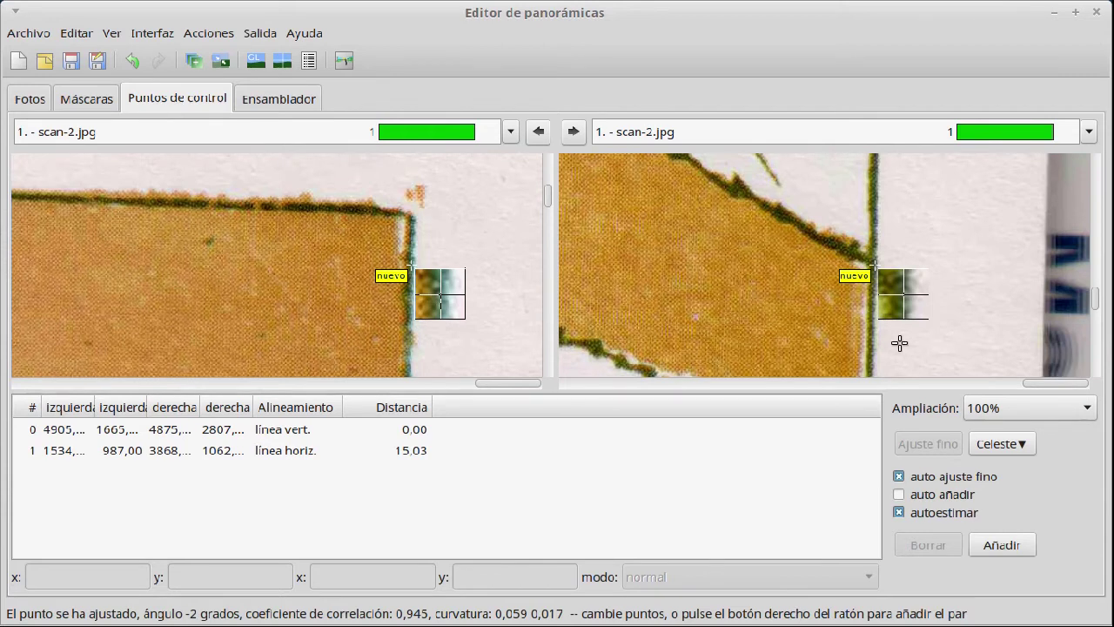
Step: Add a horizontal line on the frame's bottom edge in scan-2.jpg, from about (3322, 5697) to (4551, 5727)
left_click_drag(1096, 307, 1102, 333)
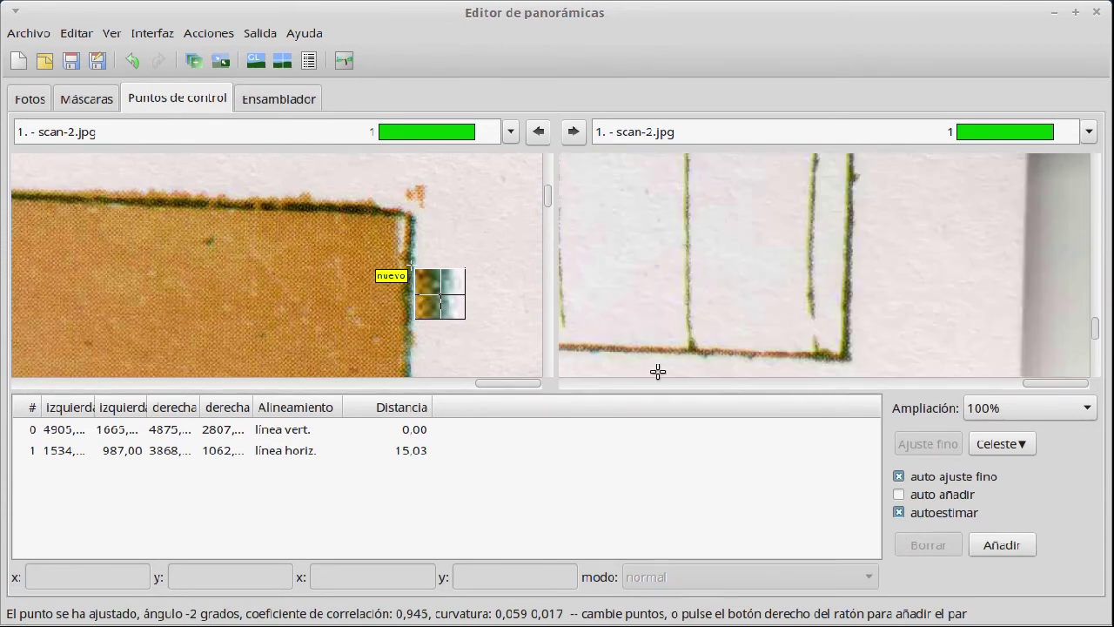
left_click(651, 349)
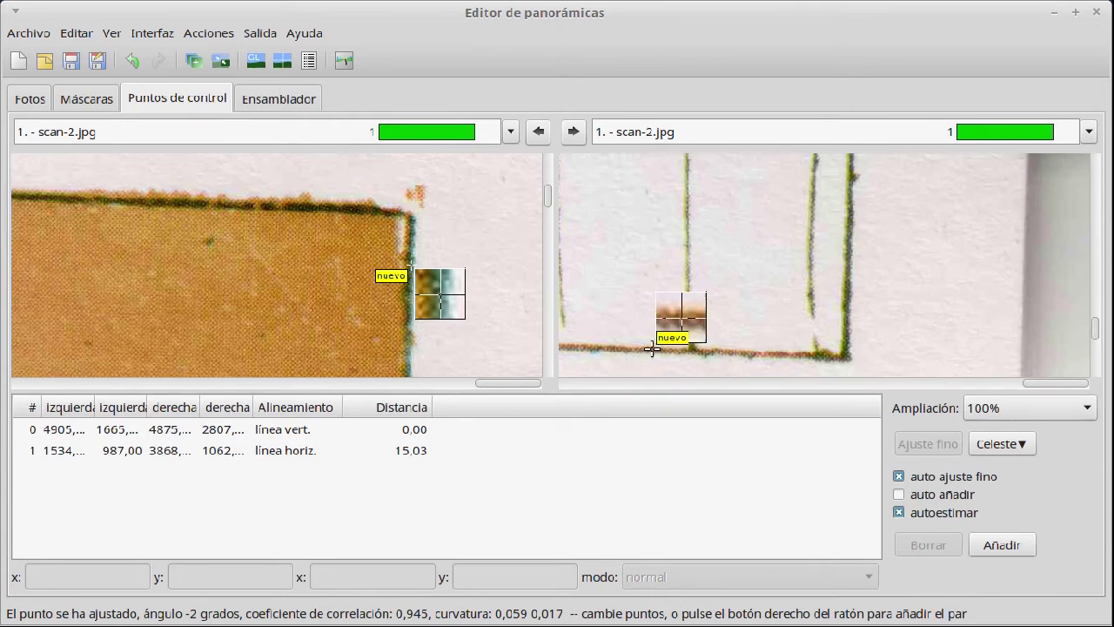
left_click_drag(548, 199, 549, 330)
left_click_drag(505, 383, 347, 384)
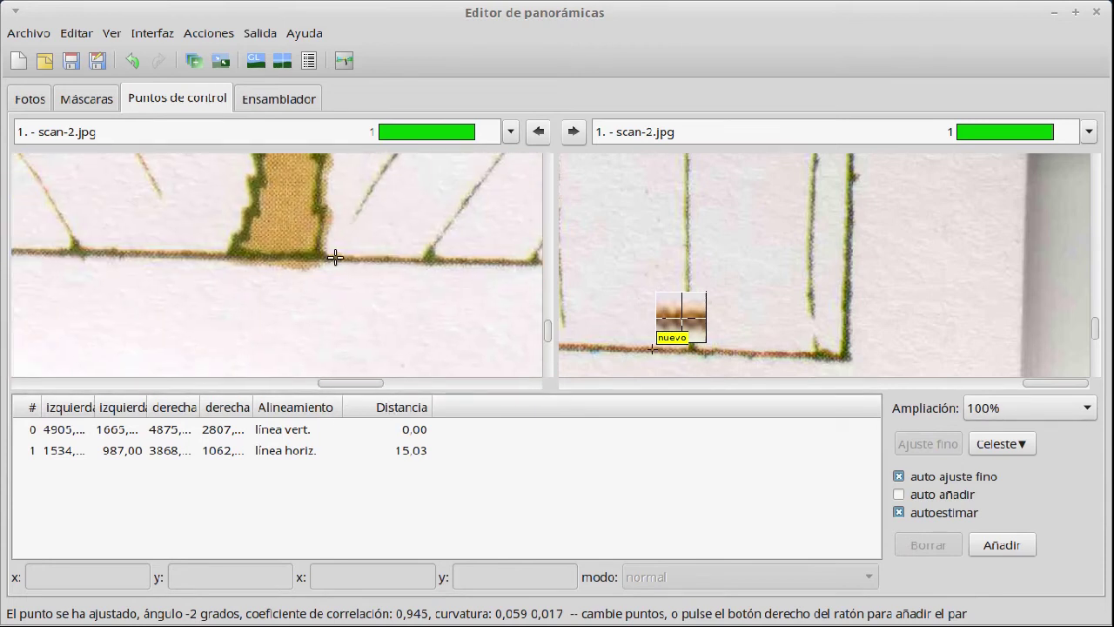
left_click(335, 258)
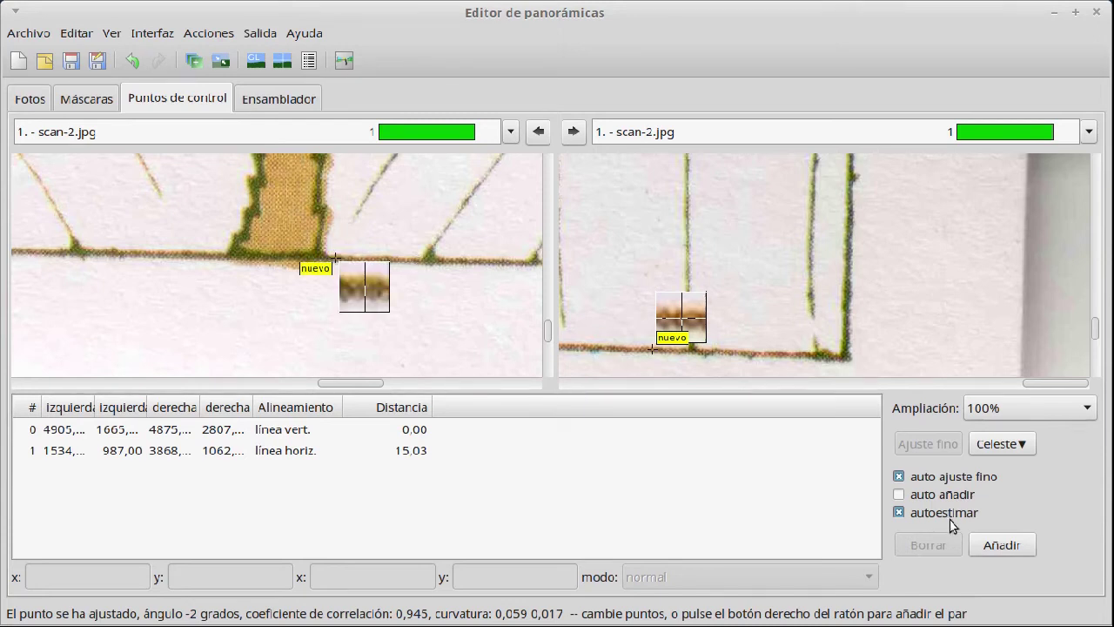
left_click(1025, 548)
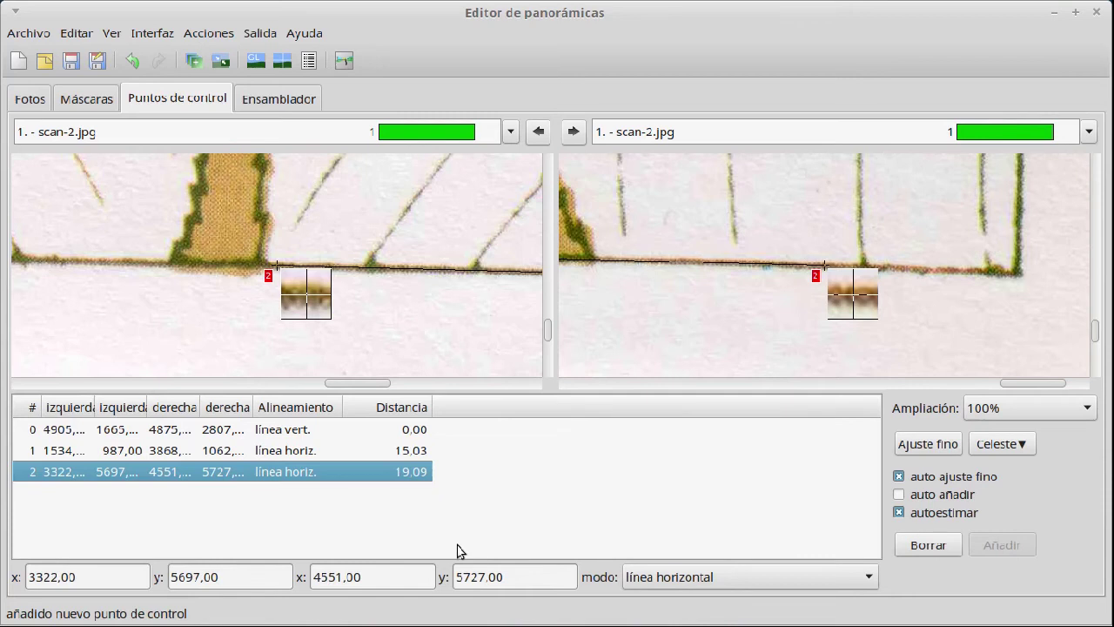
Step: Rerun the geometric optimization of both scans with the new guide lines and apply its changes
left_click(31, 99)
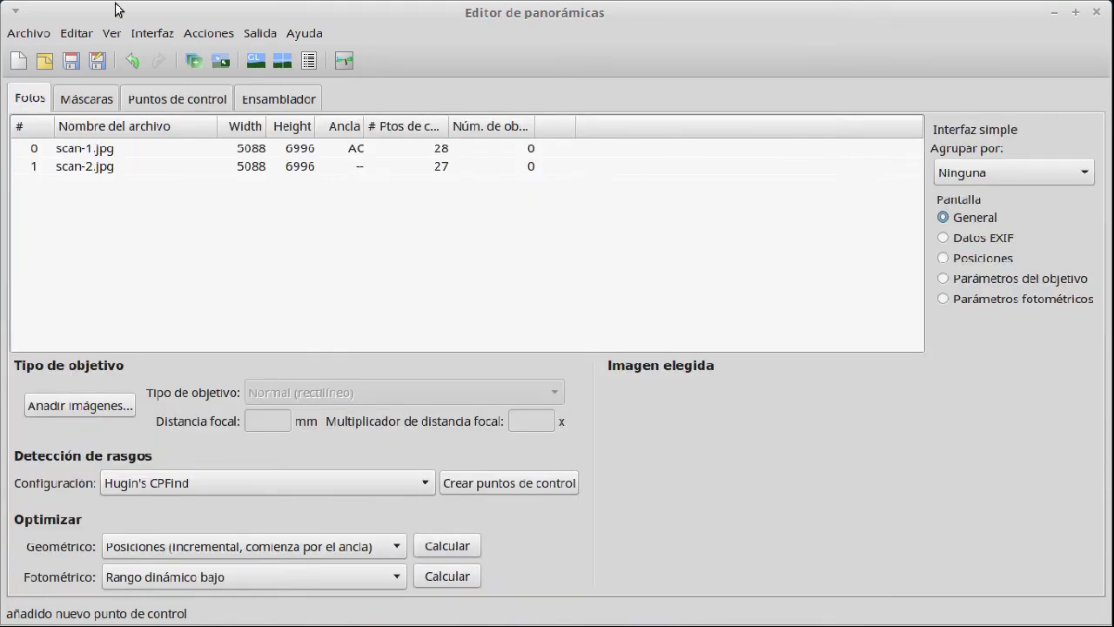
left_click(219, 61)
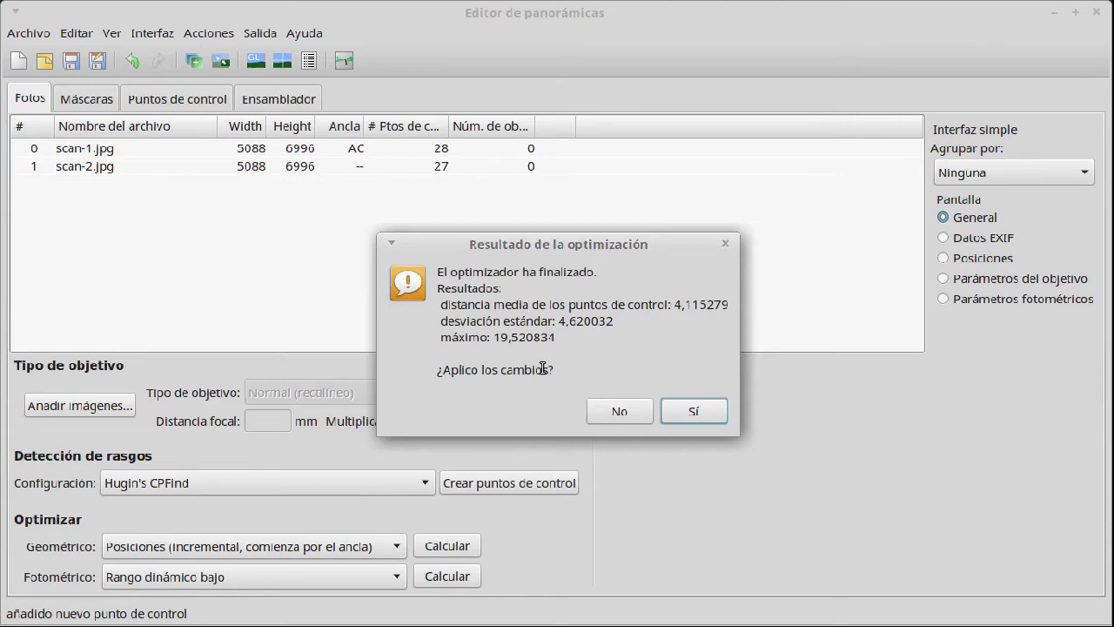
left_click(700, 416)
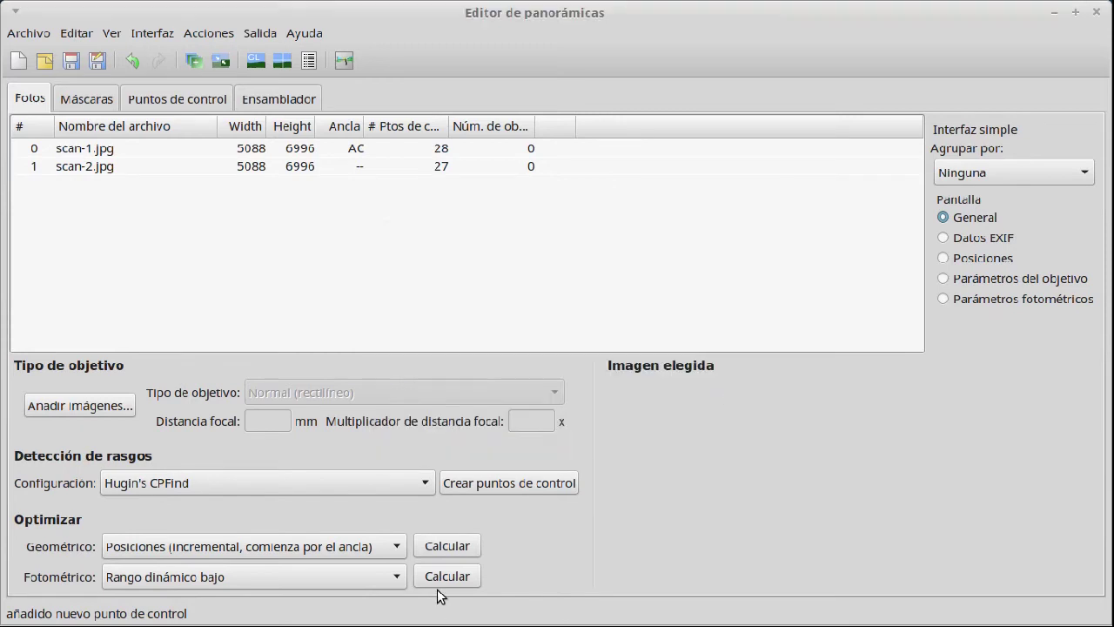
Step: Run the low dynamic range photometric optimization on both scans and apply its results
left_click(446, 578)
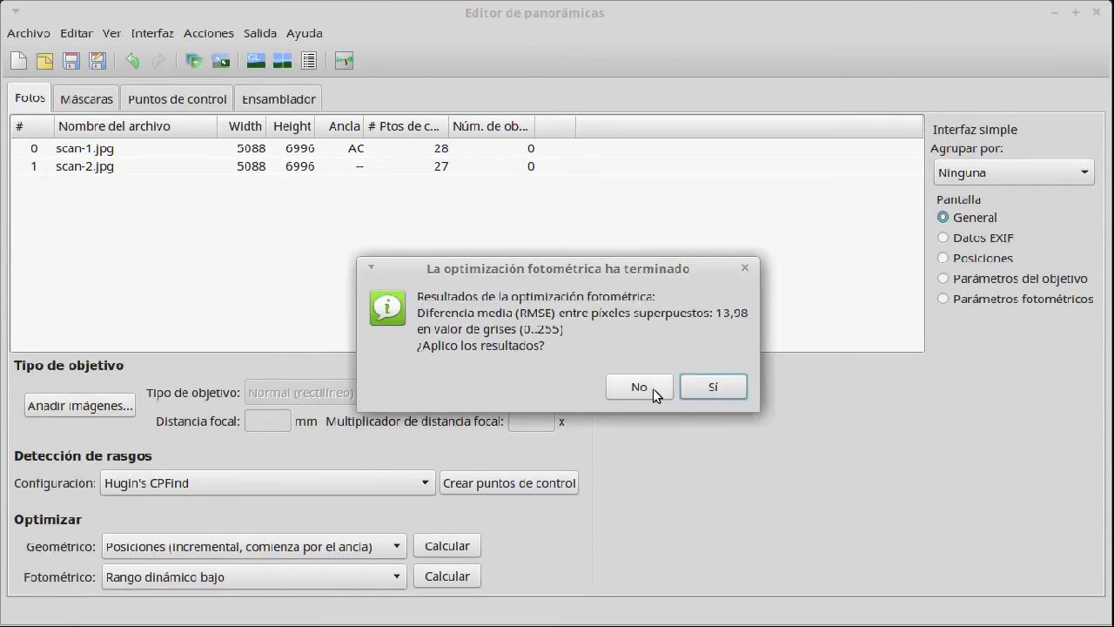
left_click(707, 390)
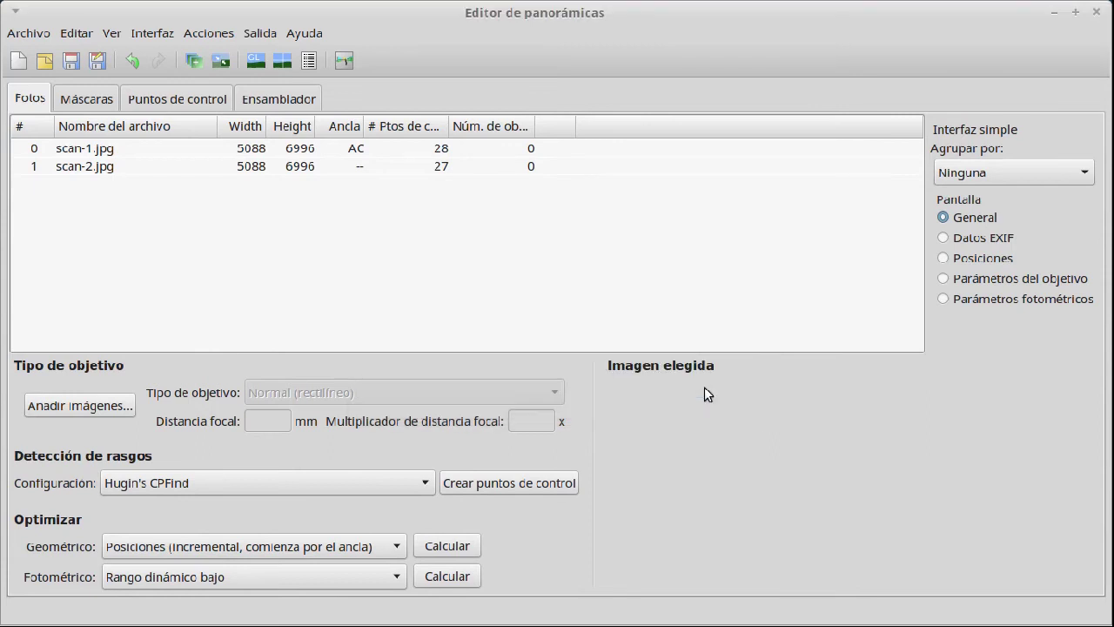
Step: Open the fast panorama preview and widen the horizontal field of view to 54 so both scans fit on the canvas
left_click(255, 60)
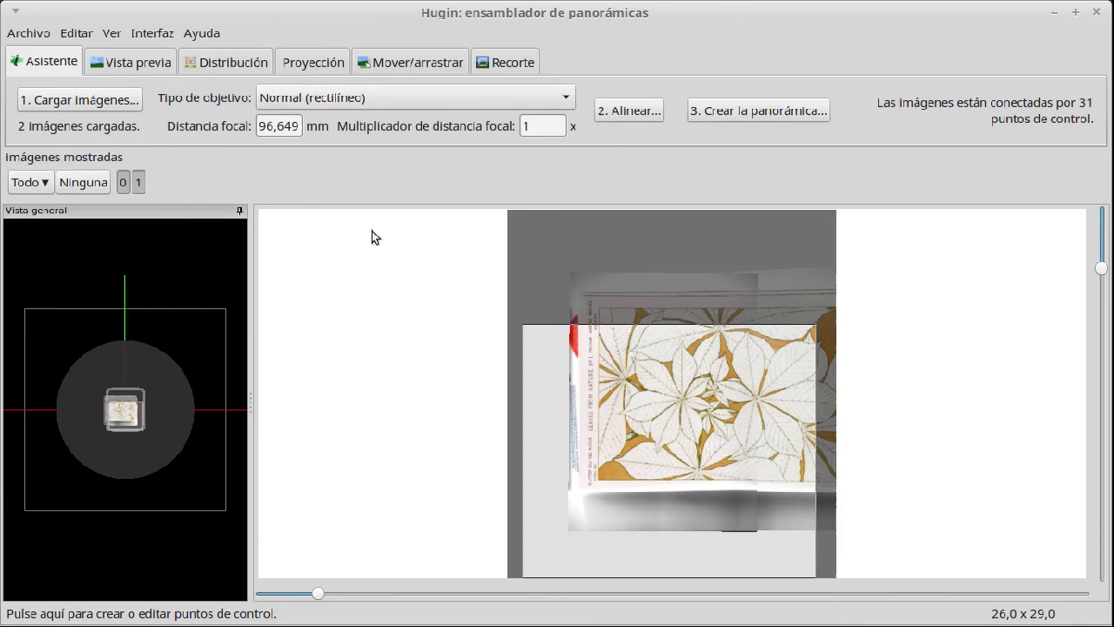
left_click_drag(318, 592, 381, 595)
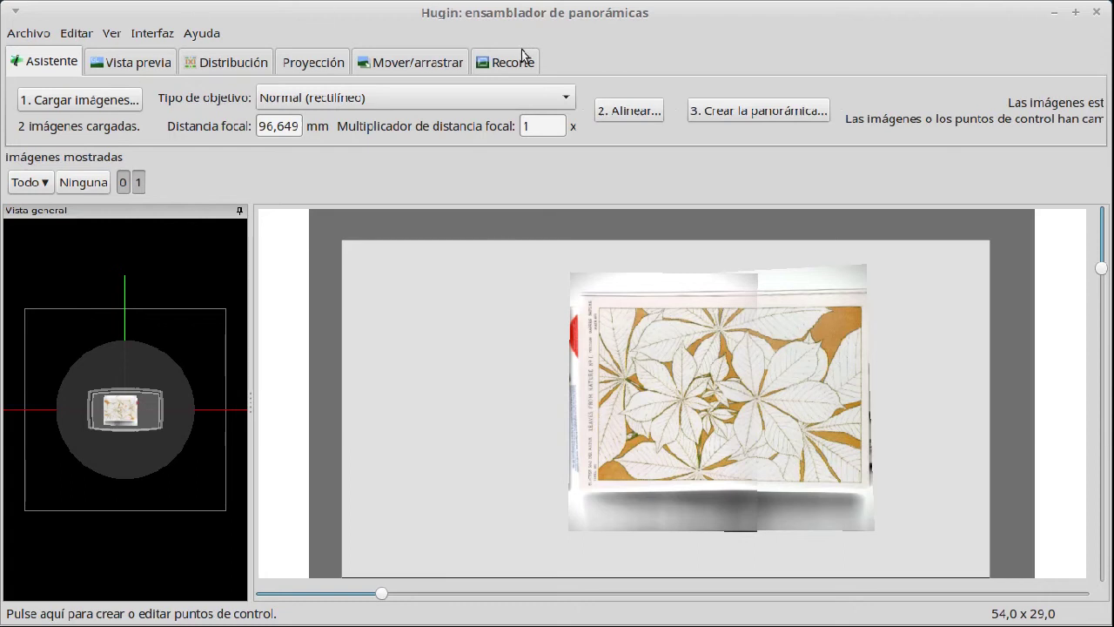
Step: Rotate the assembled image by a roll of 90 degrees about the optical axis and return the roll value to 0
left_click(422, 61)
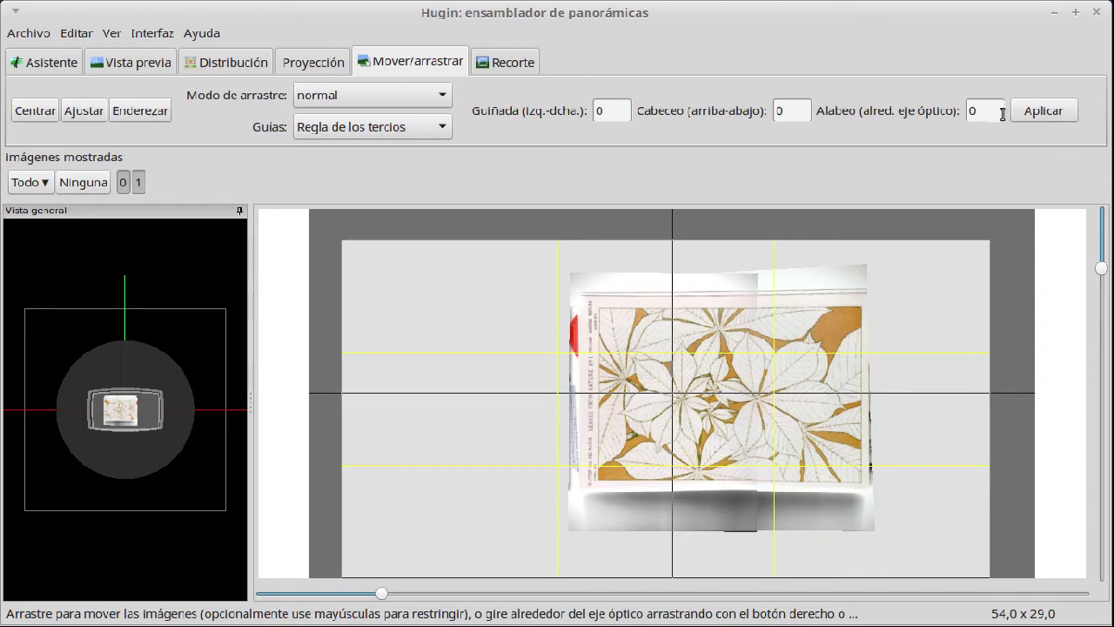
left_click_drag(995, 113, 887, 118)
type("9")
left_click(1061, 111)
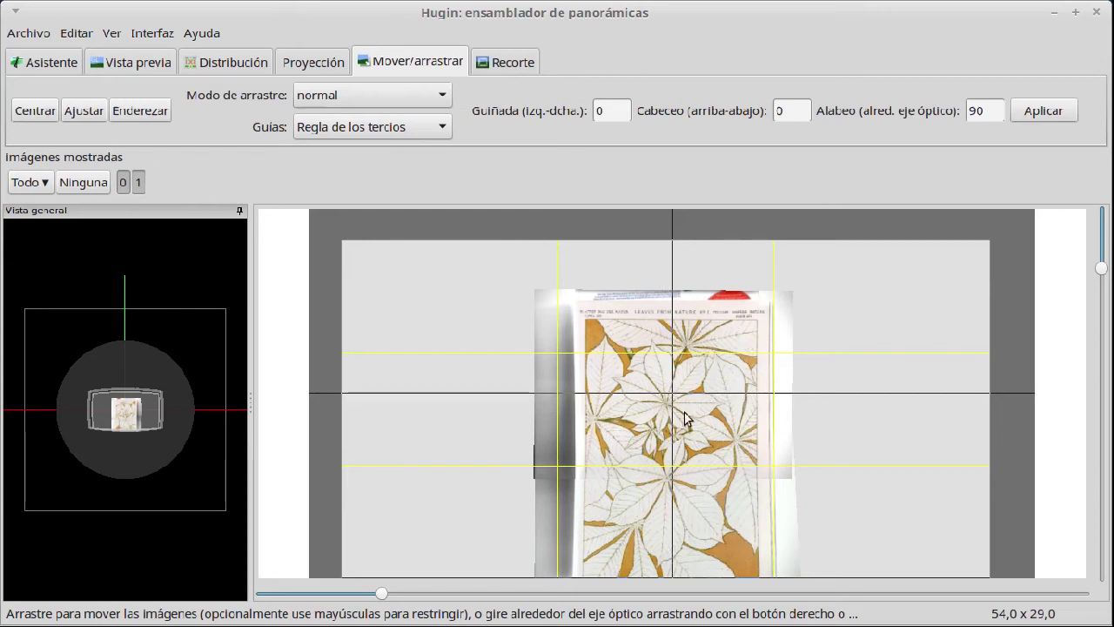
double_click(995, 106)
type("0")
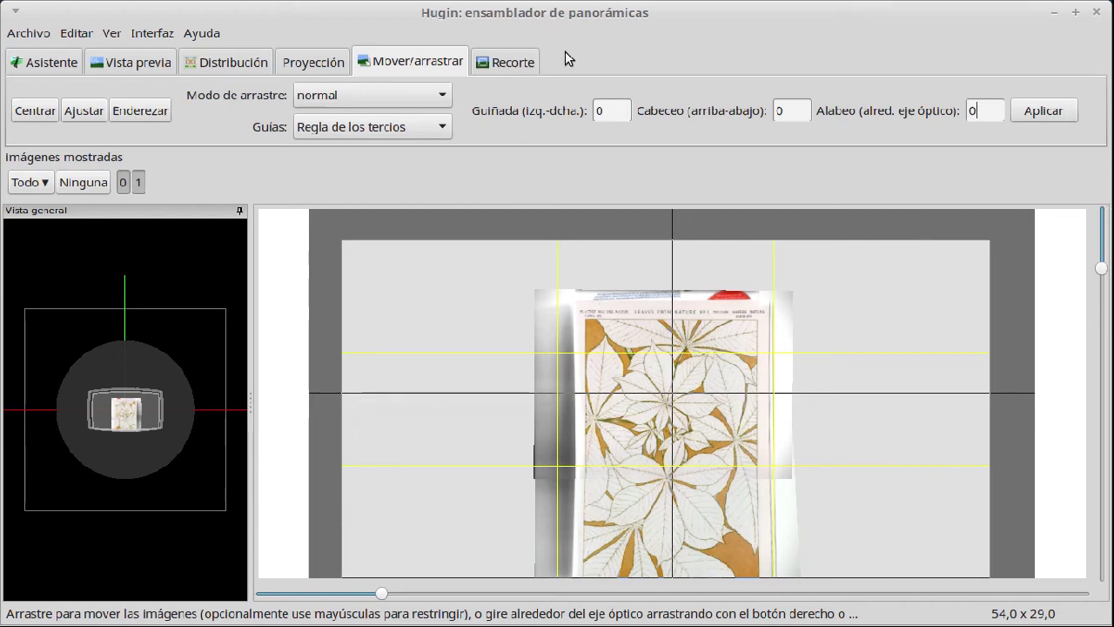
Step: Autocrop the panorama and lower the crop's top edge to about 789, just above the plate's title
left_click(501, 68)
left_click(33, 110)
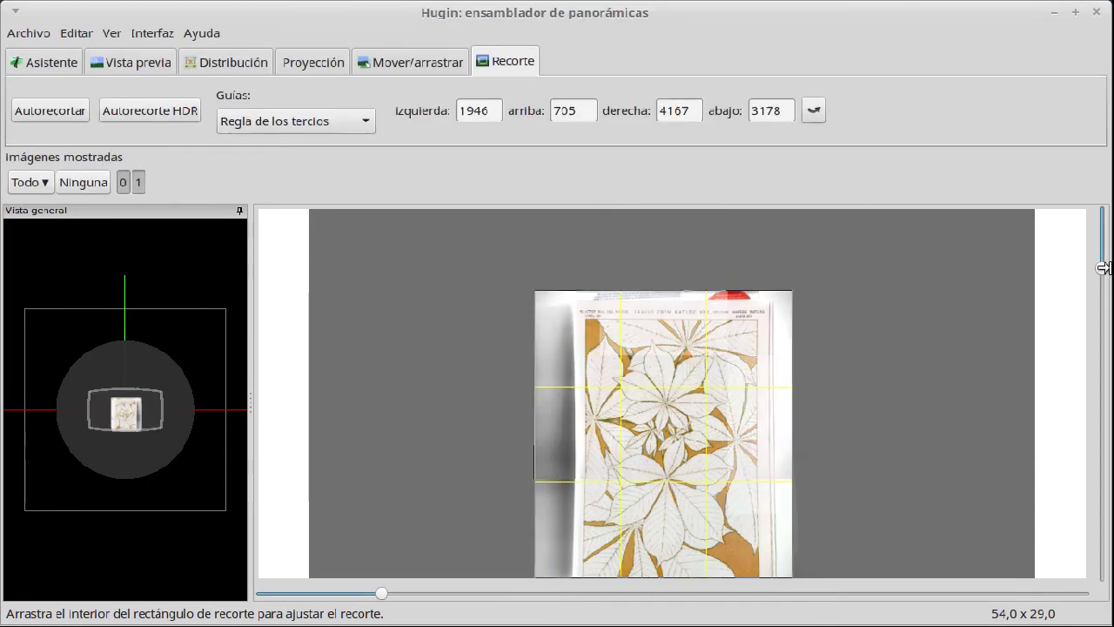
left_click_drag(679, 299, 684, 314)
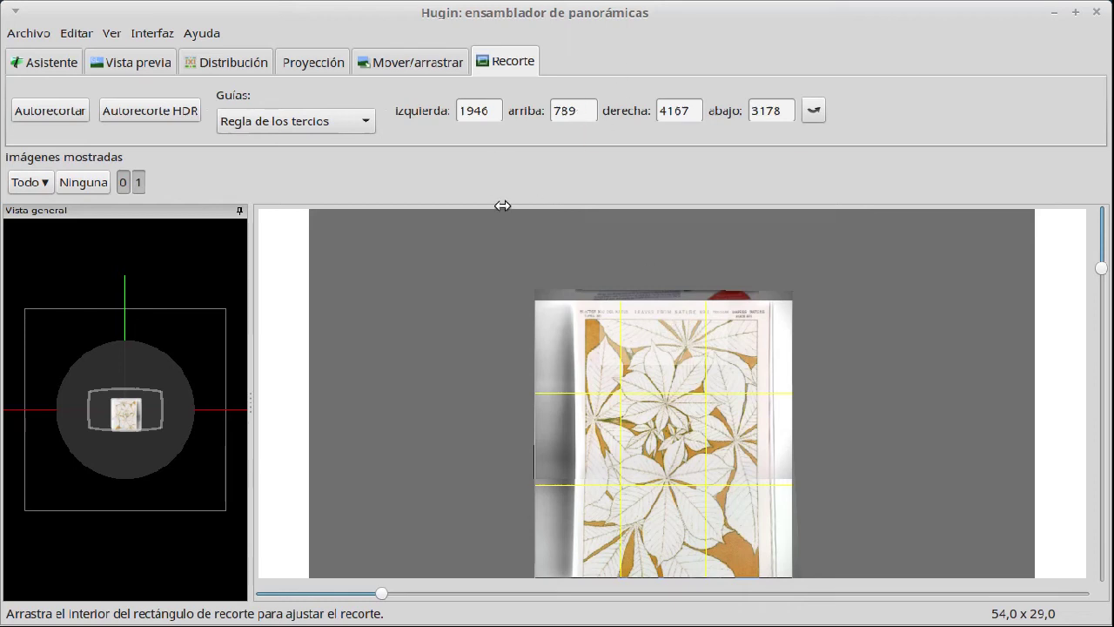
Step: Tighten the crop's sides to the printed page, with the left edge at about 2296 and the right edge at about 3964
left_click(408, 68)
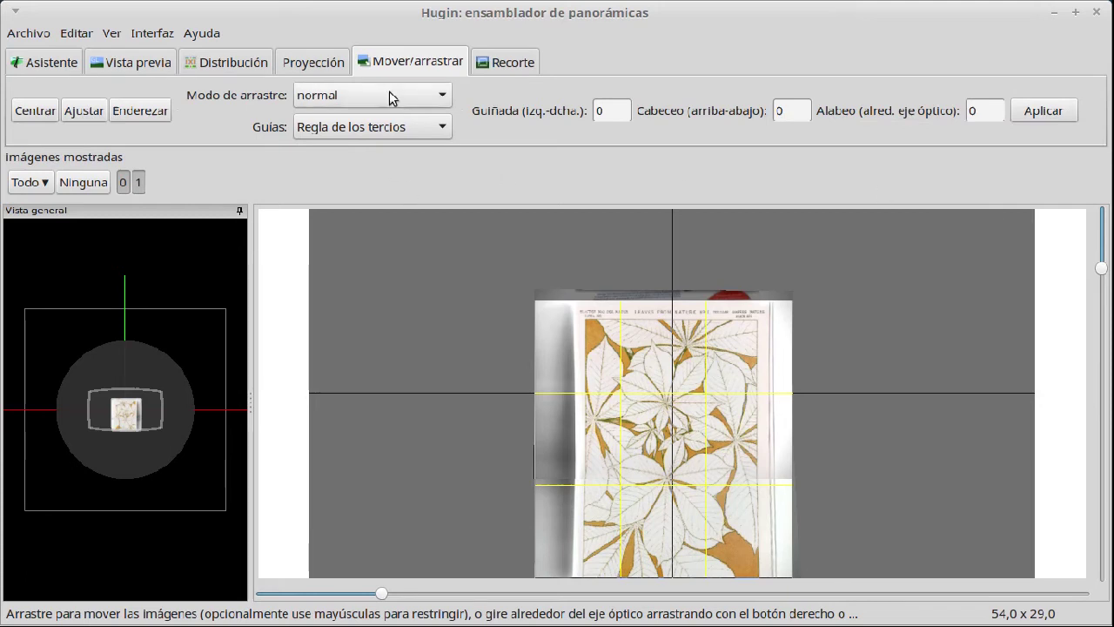
left_click(512, 63)
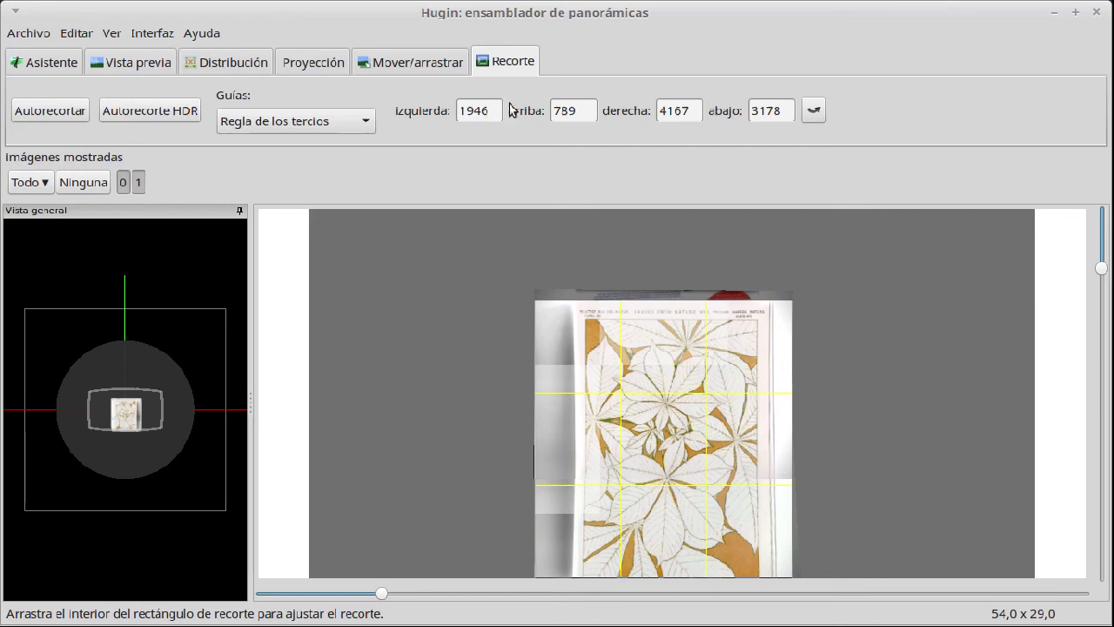
left_click_drag(567, 423, 608, 438)
left_click_drag(610, 438, 640, 438)
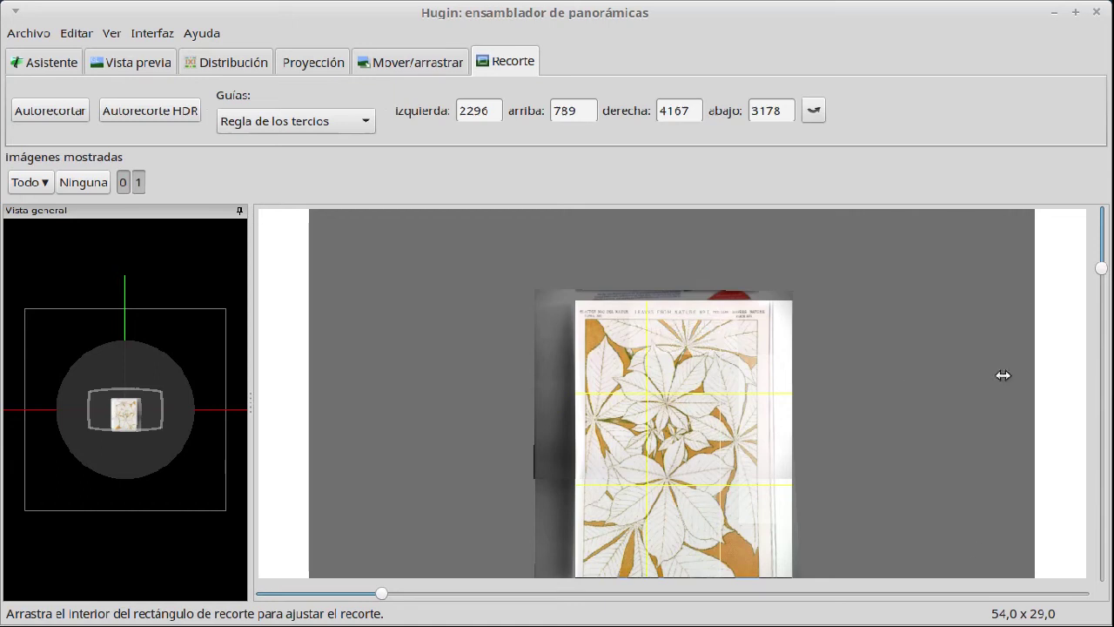
left_click_drag(785, 432, 761, 434)
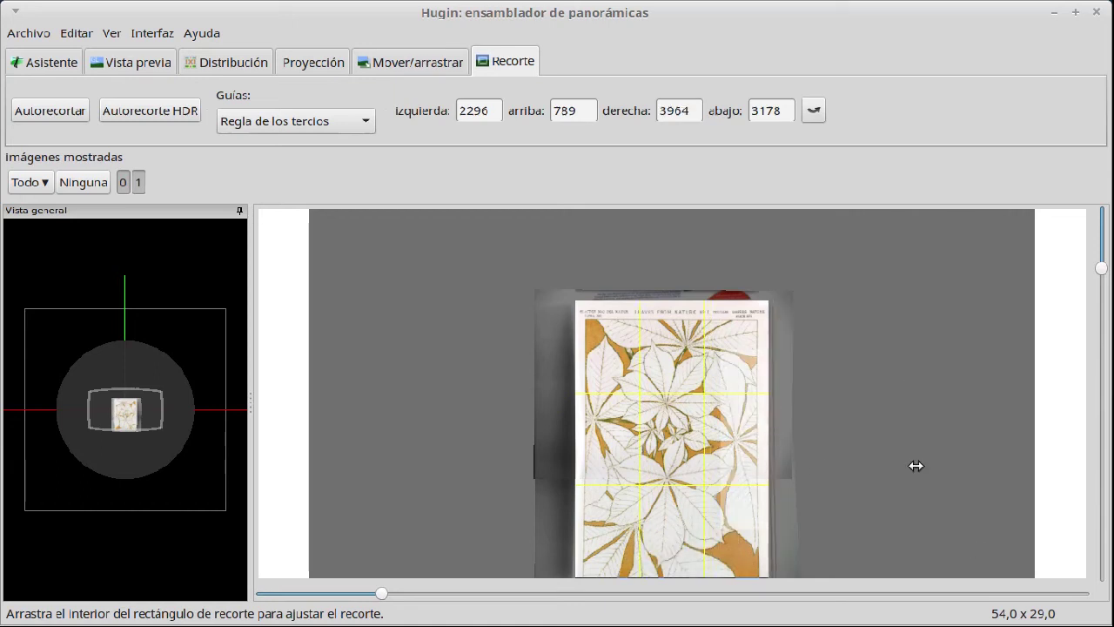
Step: Increase the vertical field of view to 32 and extend the crop's bottom edge to about 3458
left_click_drag(1102, 269, 1101, 274)
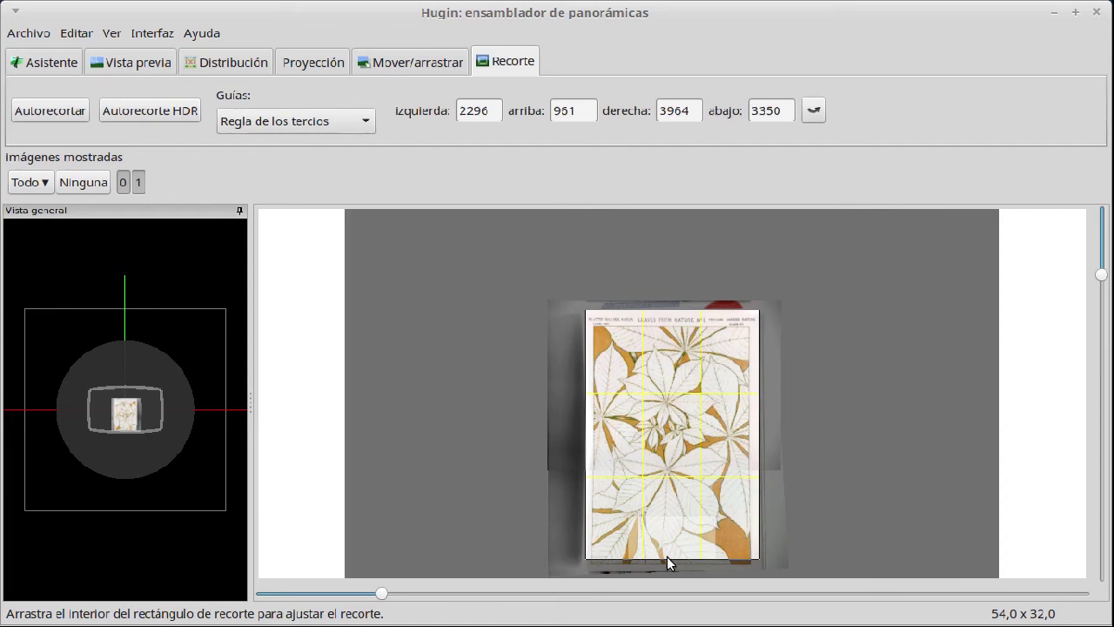
left_click_drag(665, 565, 669, 567)
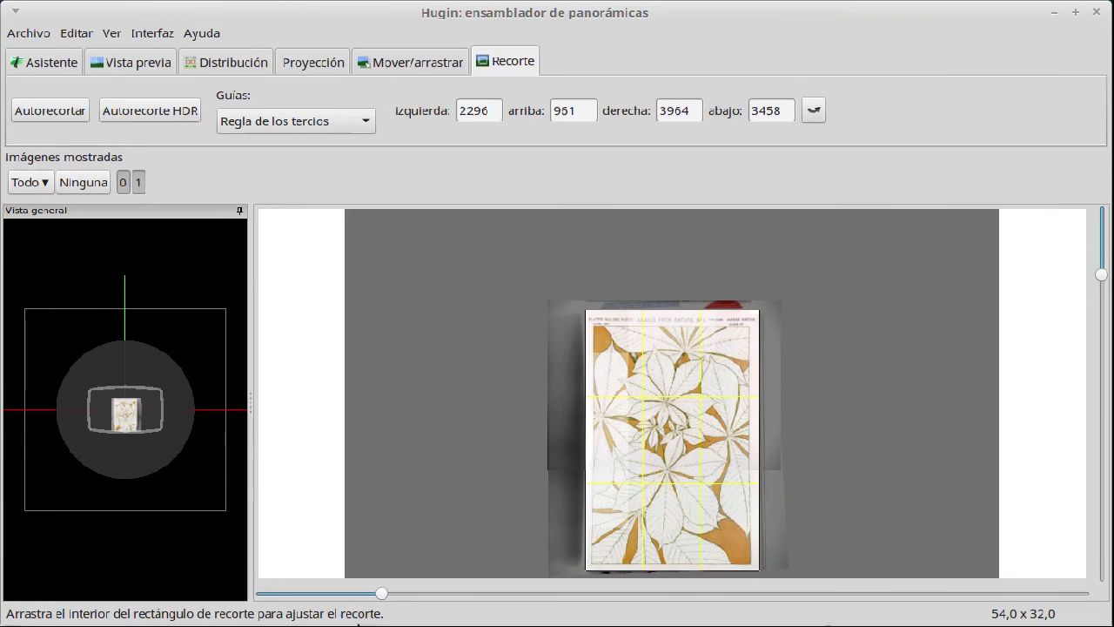
Step: Start stitching the panorama from the panorama editor and save the project as scan-1 - scan-2.pto in the Hugin 08 escaneados folder
mouse_move(764, 621)
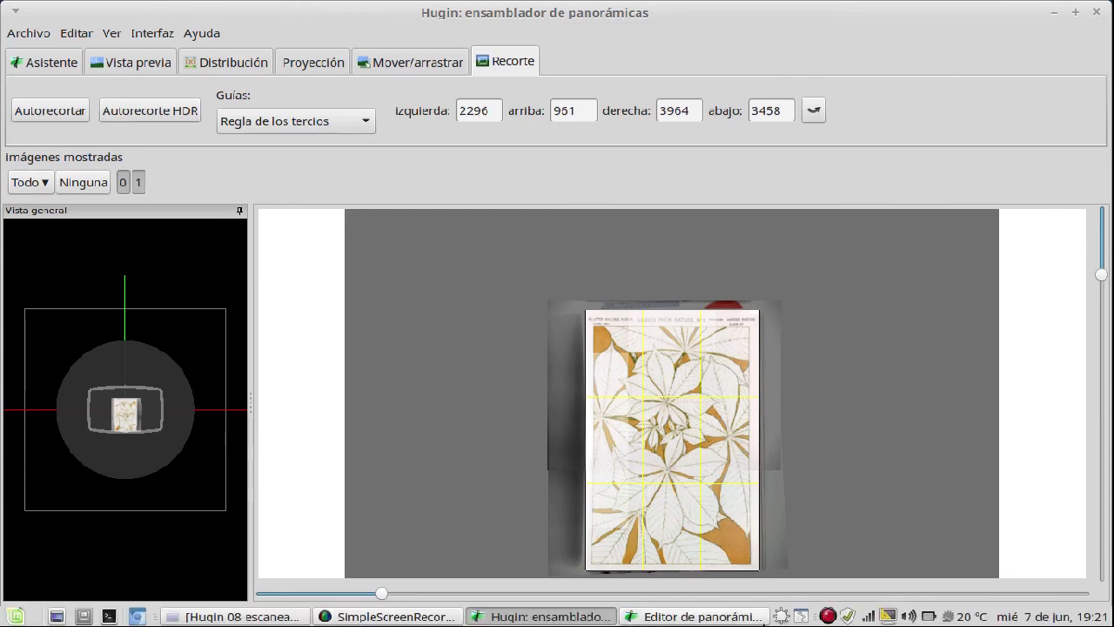
left_click(668, 621)
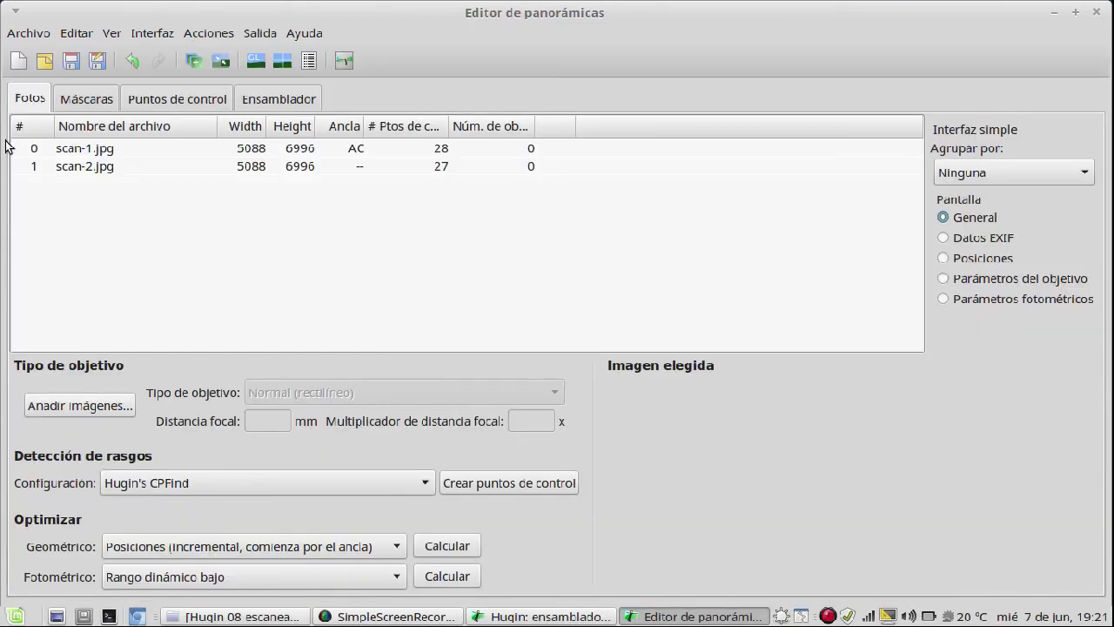
left_click(276, 101)
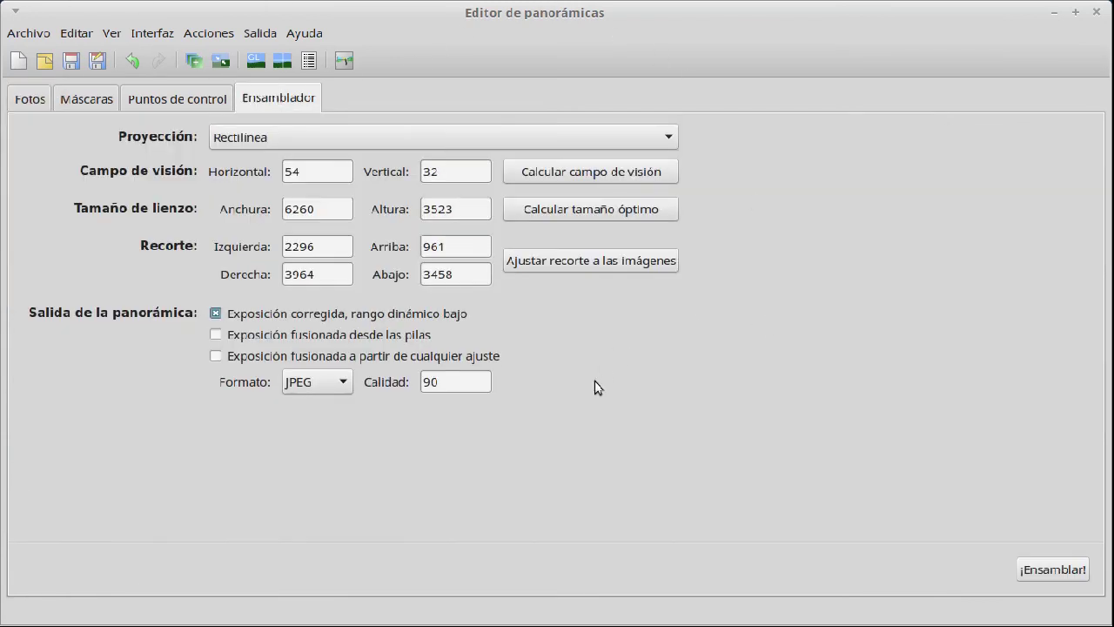
left_click(1041, 569)
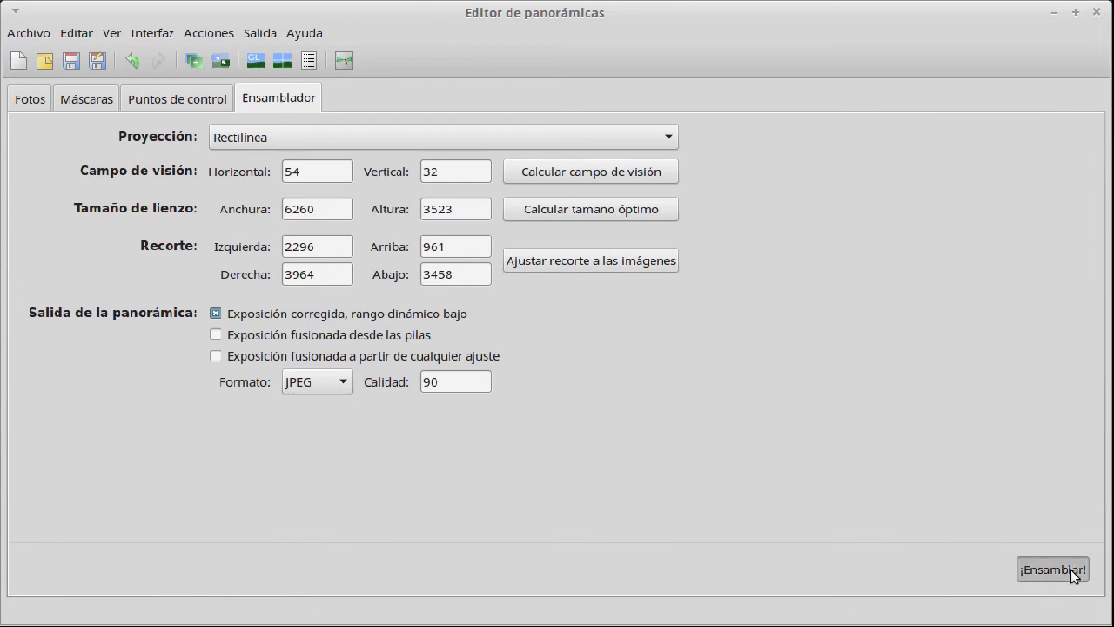
left_click(792, 385)
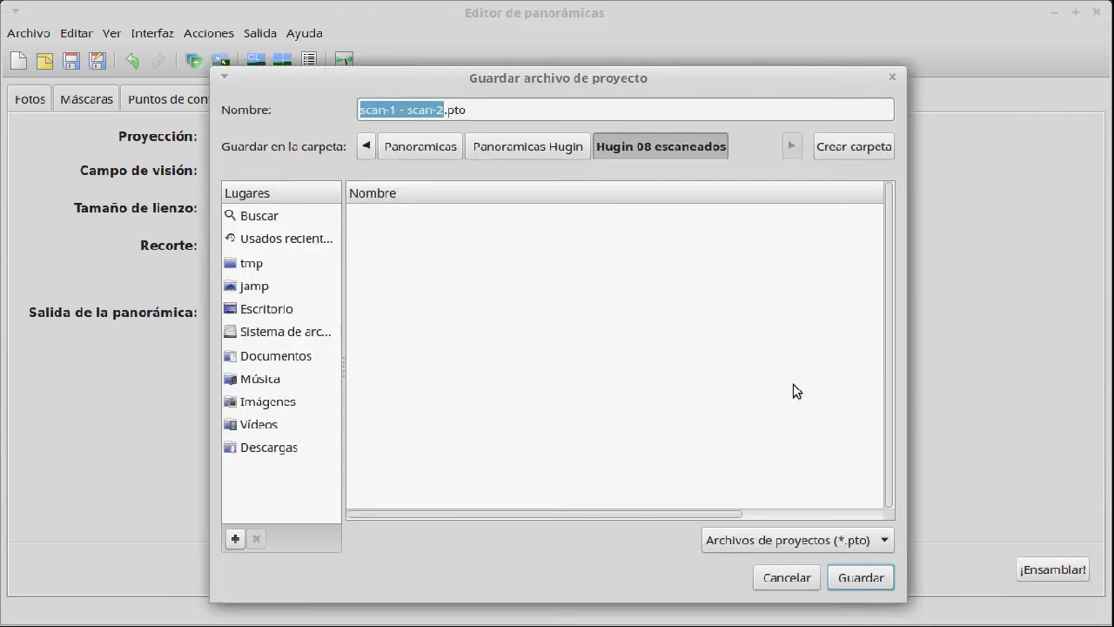
left_click(861, 577)
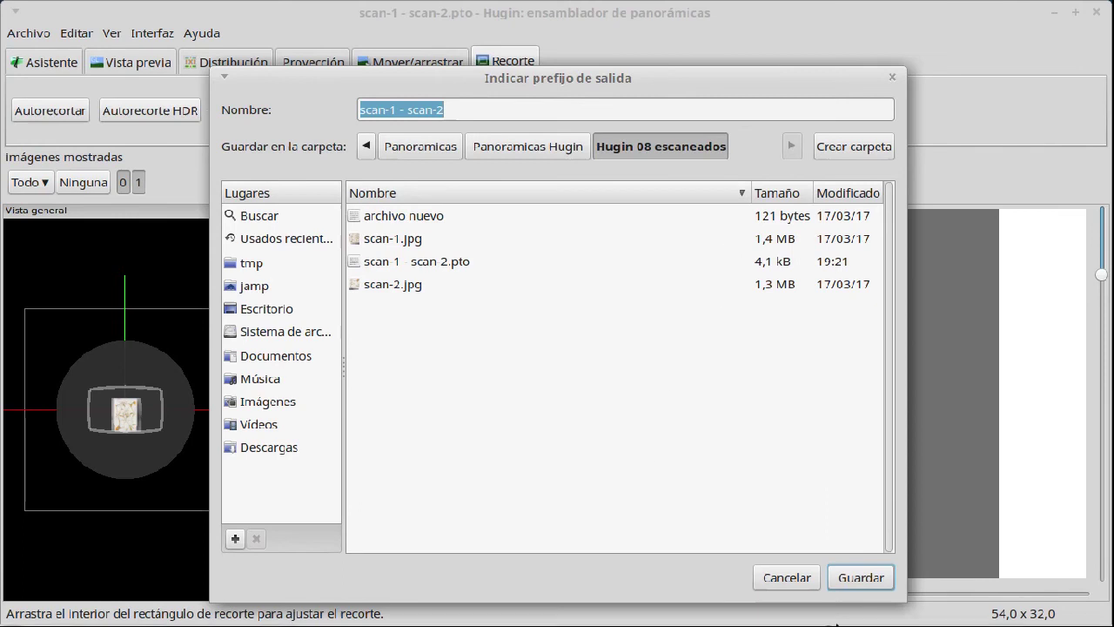
Step: Stitch the JPEG panorama with the output prefix scan-1 - scan-2 in the Hugin 08 escaneados folder
left_click(873, 583)
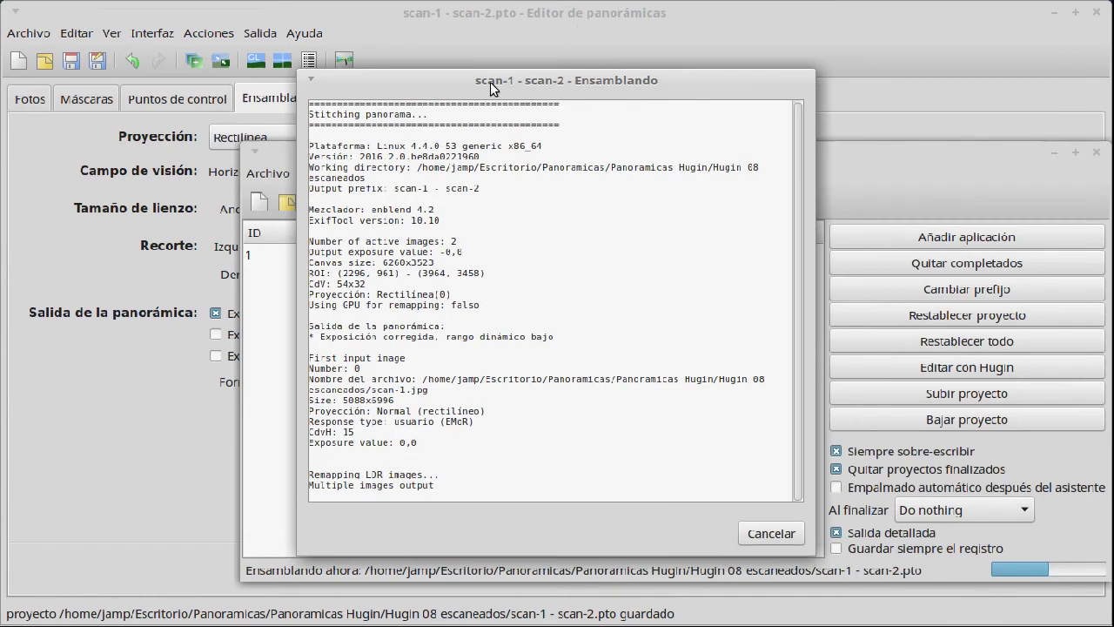
left_click_drag(490, 92, 1015, 163)
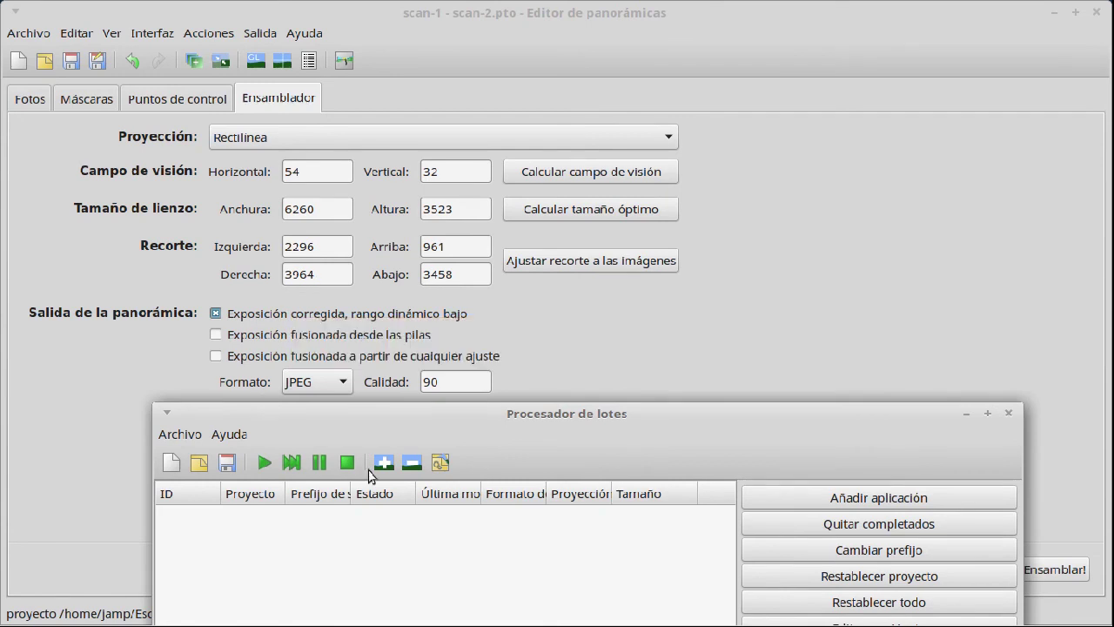
left_click_drag(590, 426, 587, 119)
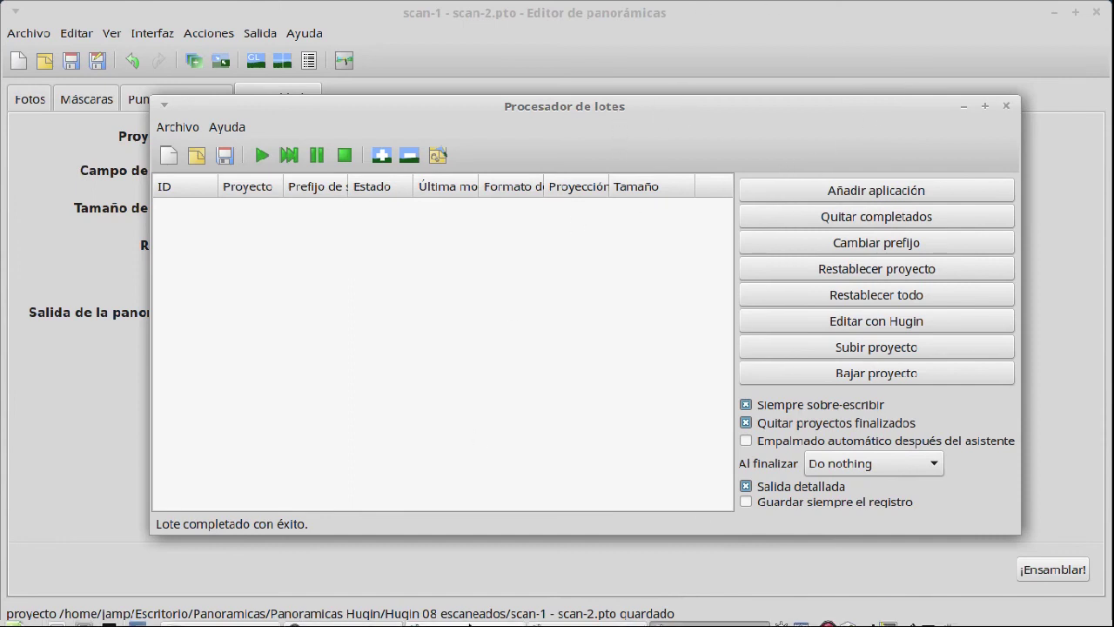
Step: Switch to the file manager and open the stitched scan-1 - scan-2.jpg in a maximized image viewer
left_click(222, 617)
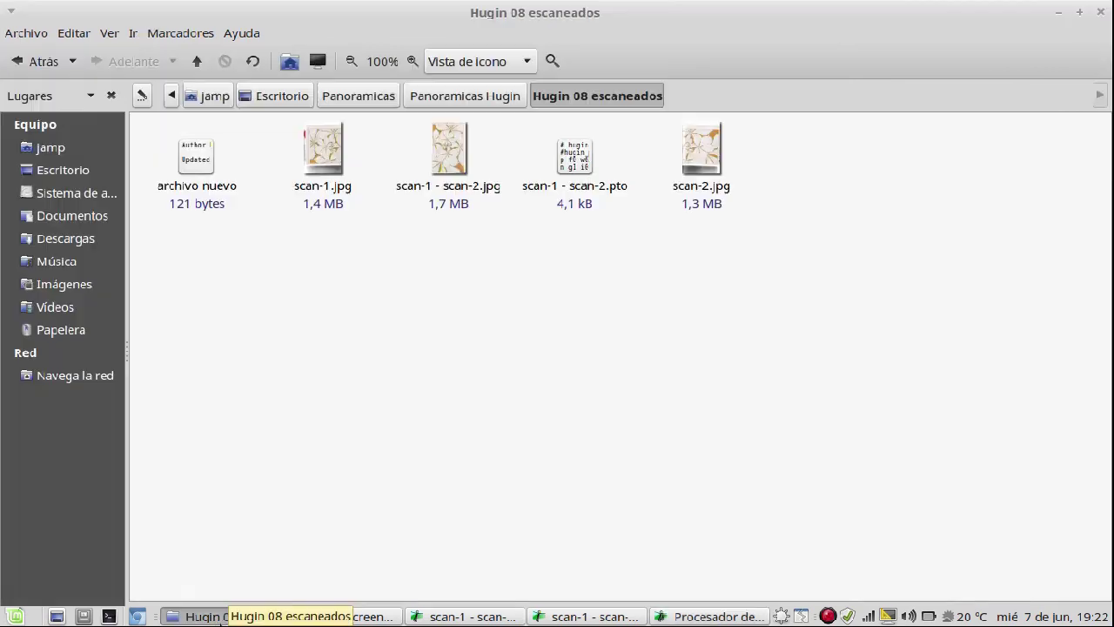
left_click(463, 155)
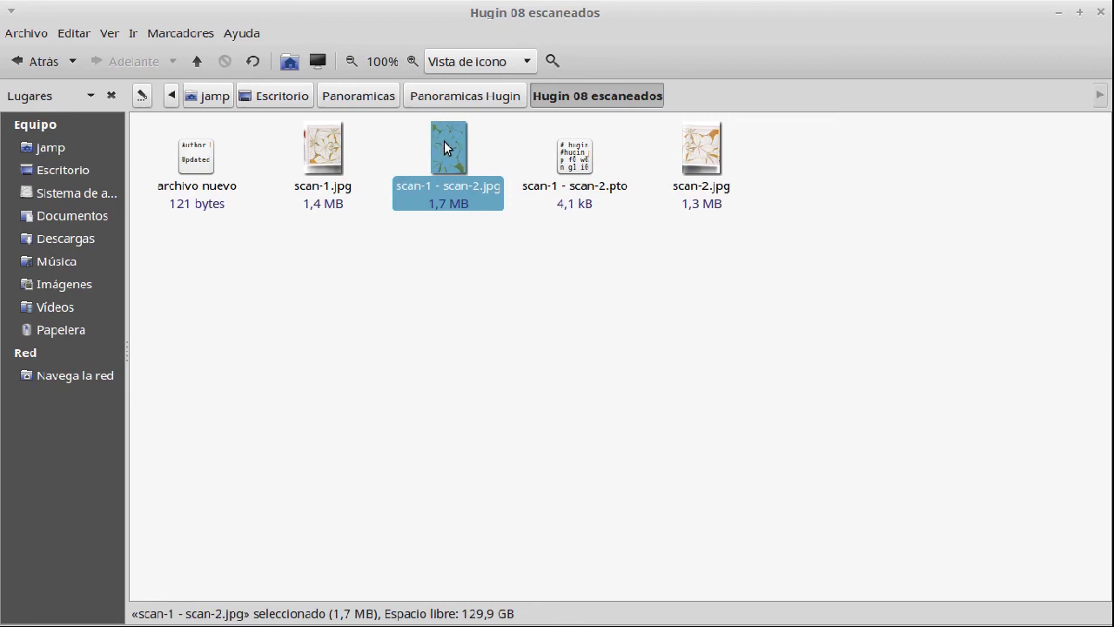
double_click(444, 154)
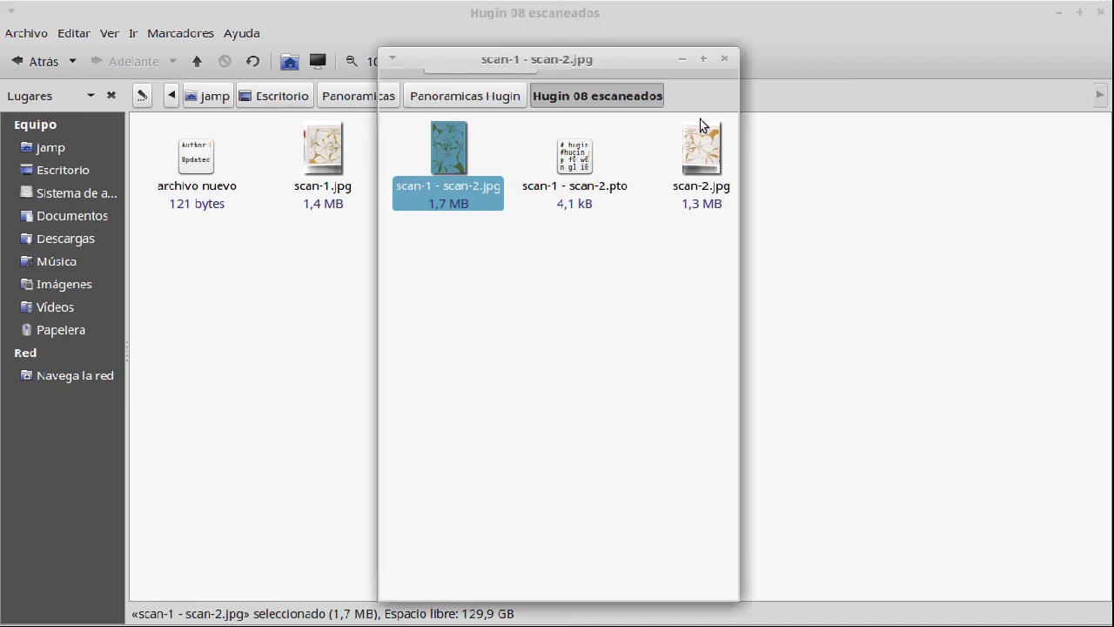
left_click(703, 59)
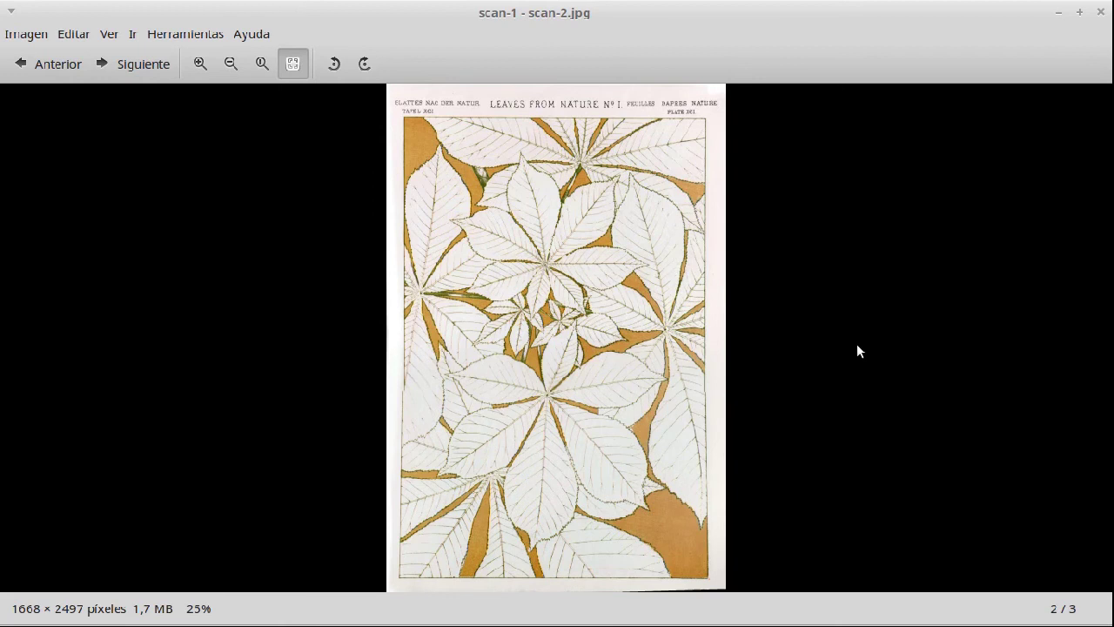
Step: Examine the stitched image's edges and central leaf details at different magnifications to check the join between the scans
scroll(856, 343, "down", 2)
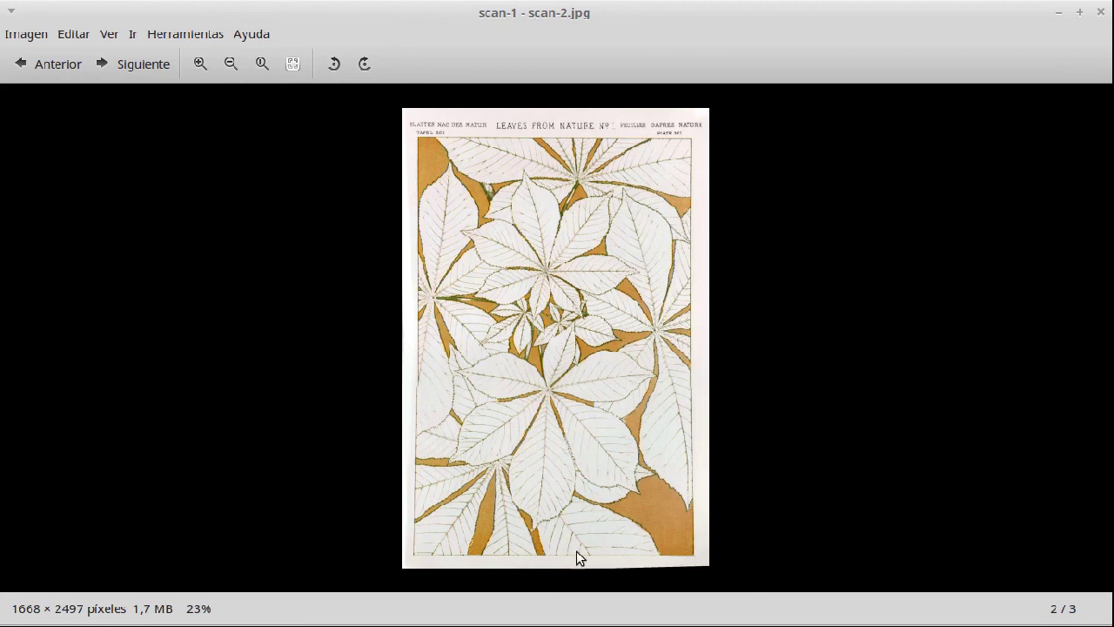
scroll(602, 513, "up", 1)
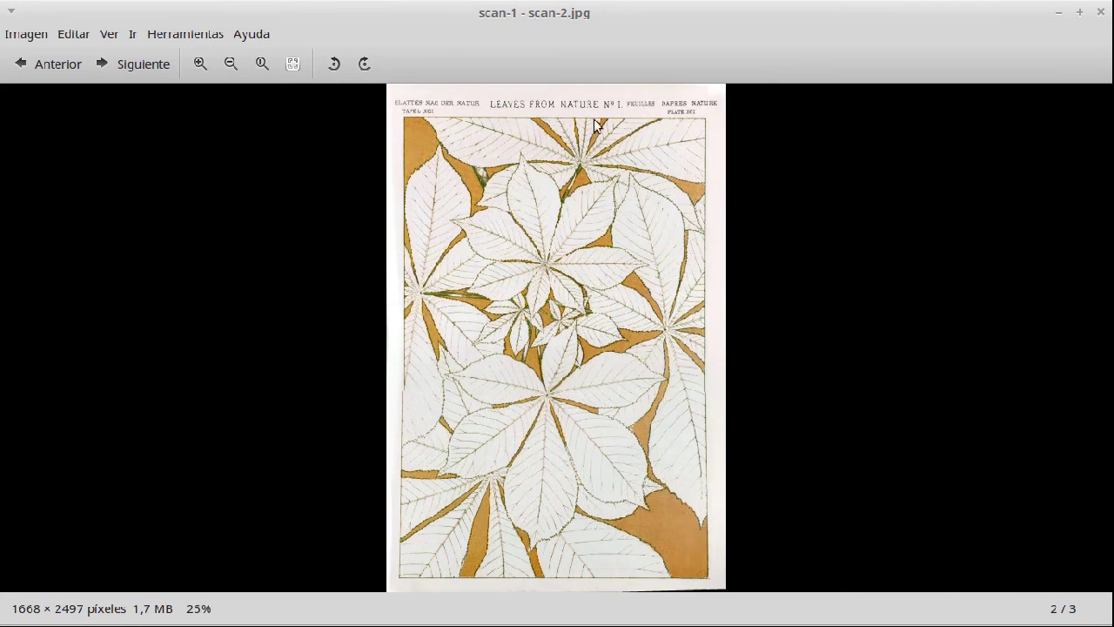
scroll(592, 300, "up", 3)
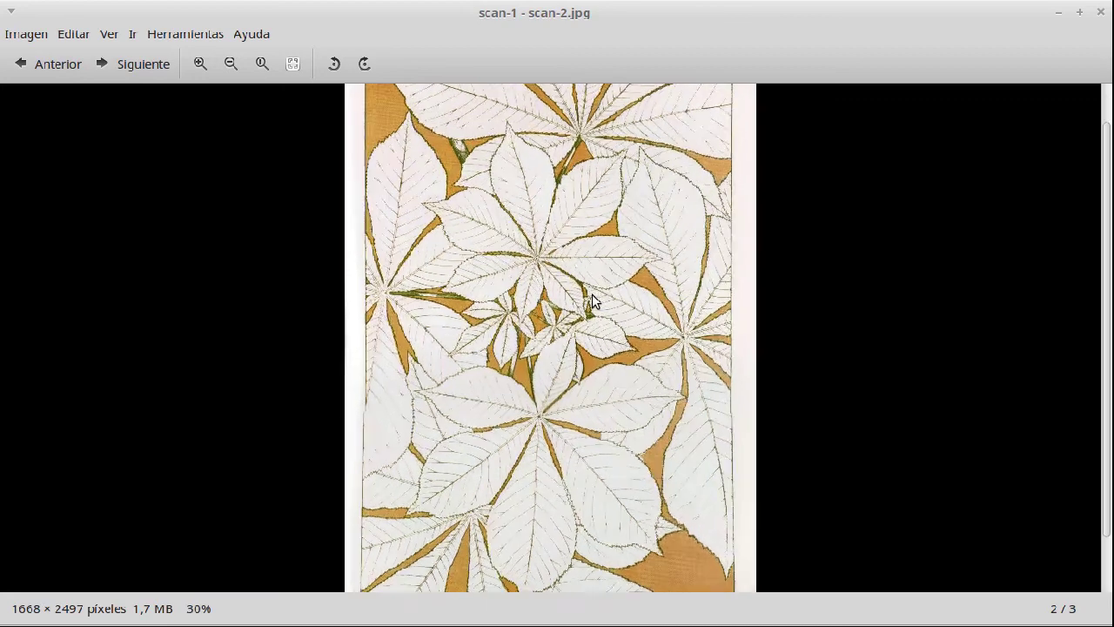
scroll(592, 300, "up", 6)
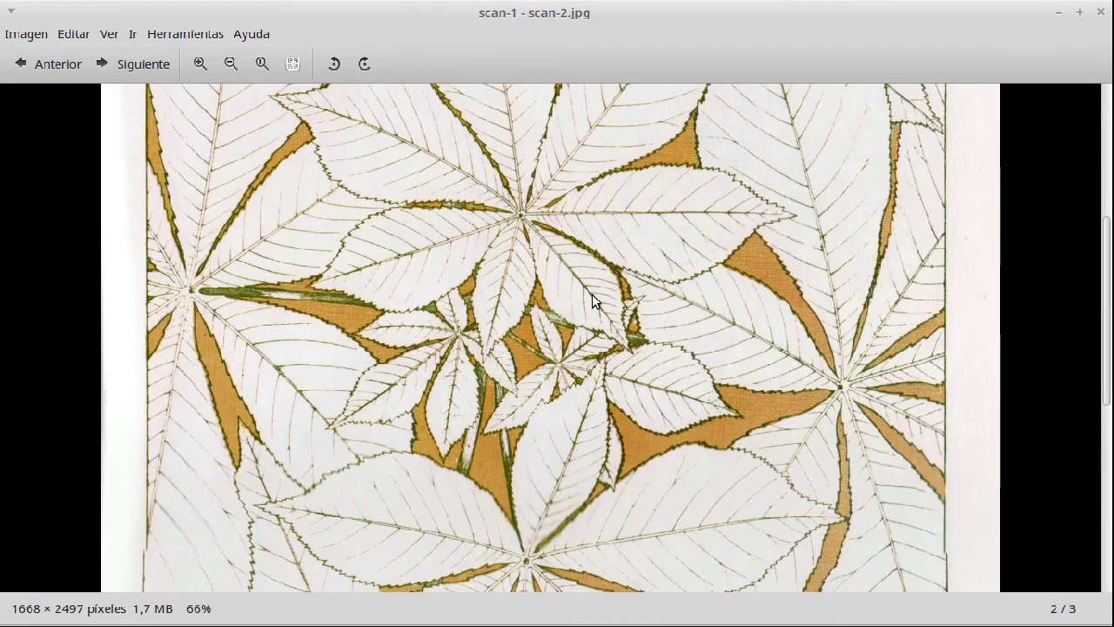
scroll(591, 301, "up", 2)
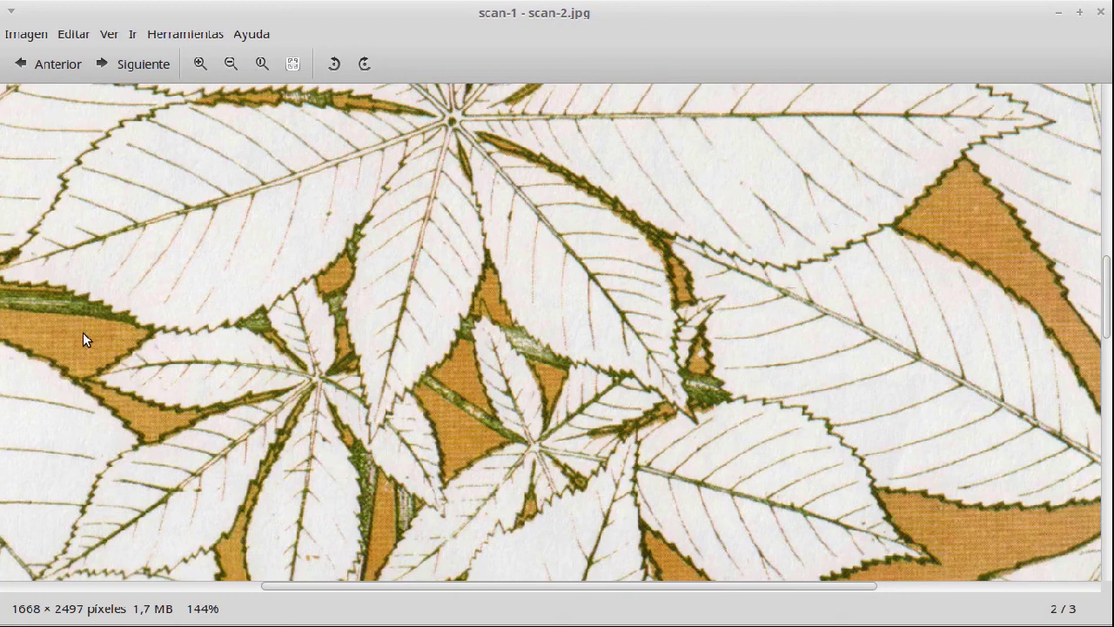
scroll(444, 433, "down", 2)
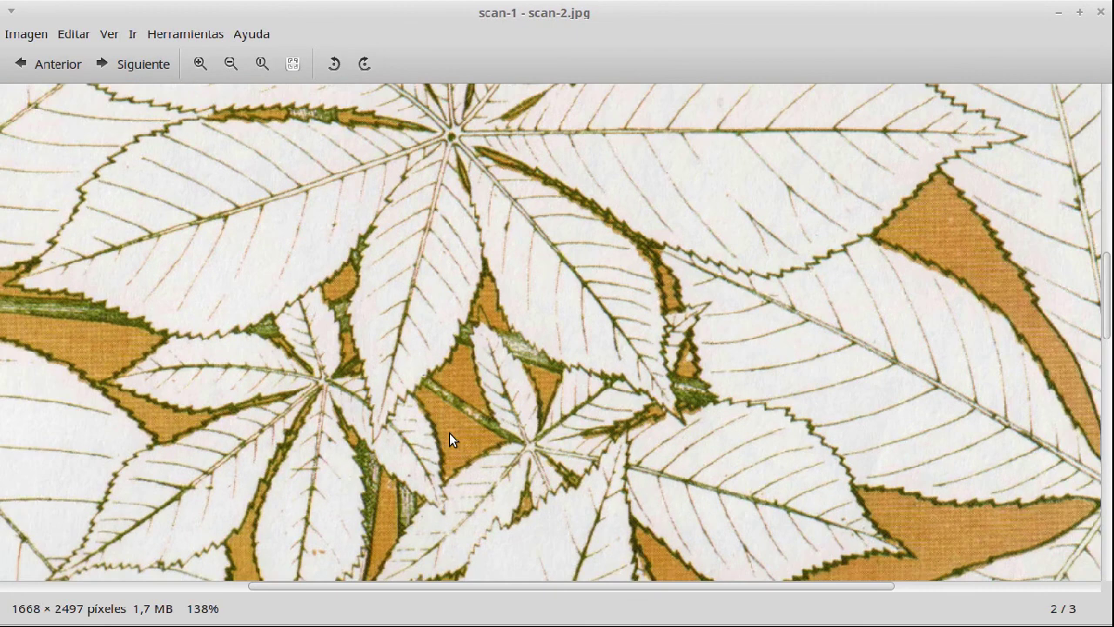
scroll(449, 437, "down", 3)
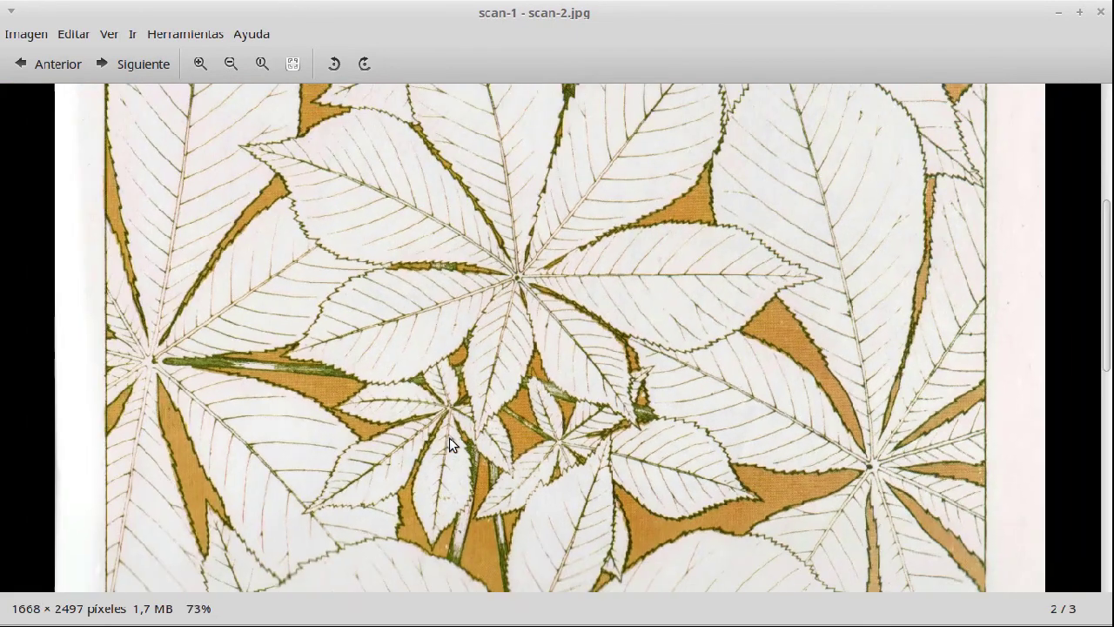
Step: Examine the stitched image from the central leaves up to the title heading and upper border at several magnifications
scroll(448, 440, "up", 1)
scroll(448, 440, "up", 2)
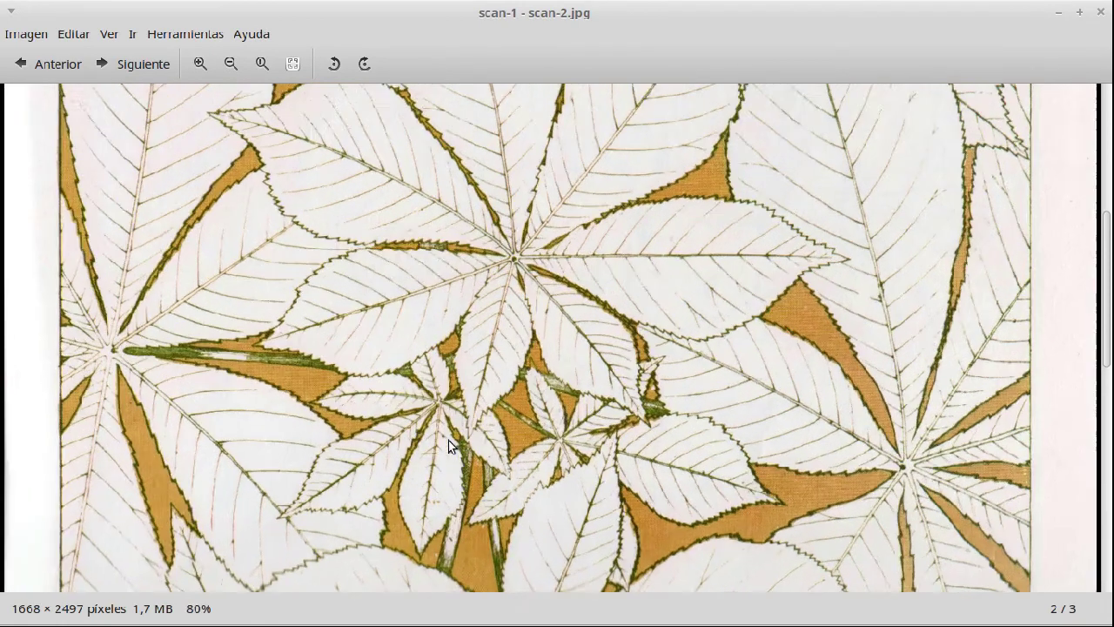
scroll(448, 440, "down", 5)
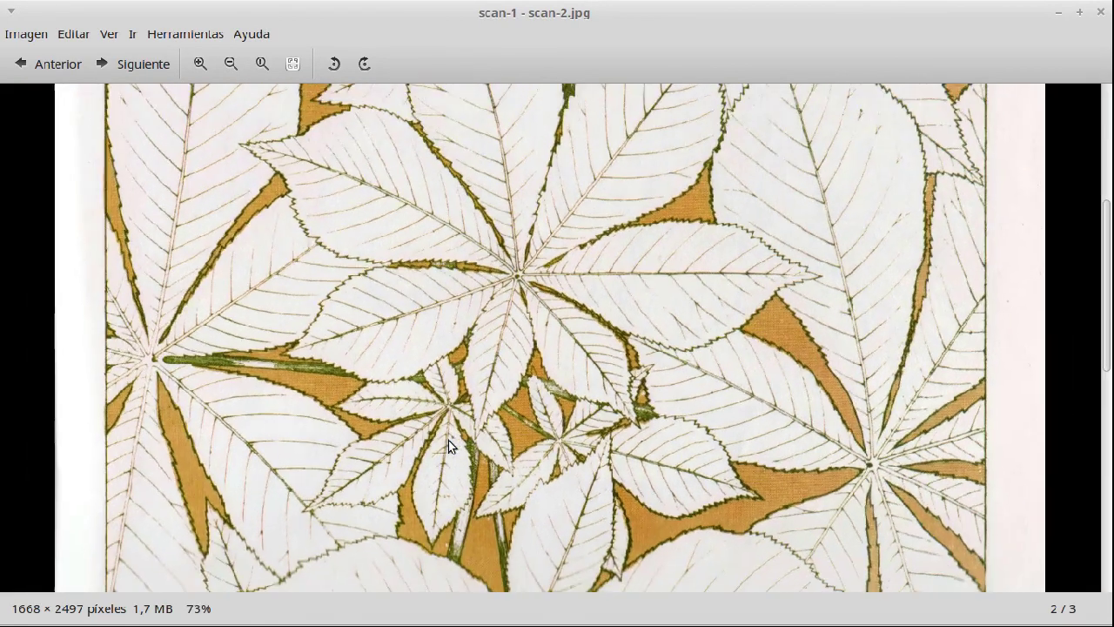
scroll(450, 451, "down", 1)
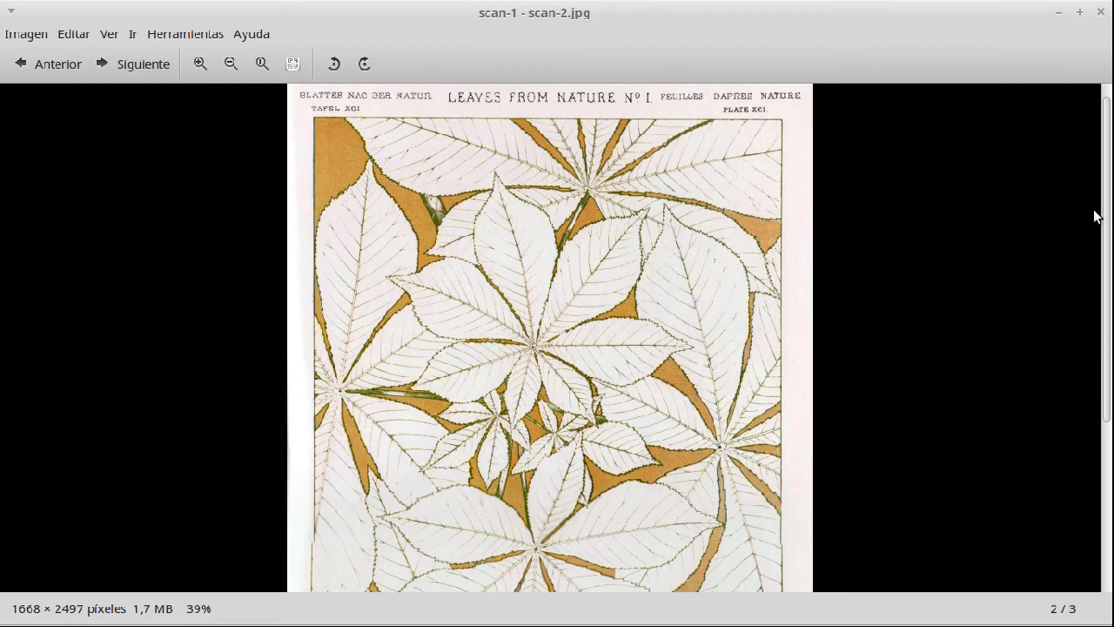
left_click_drag(1107, 213, 1110, 174)
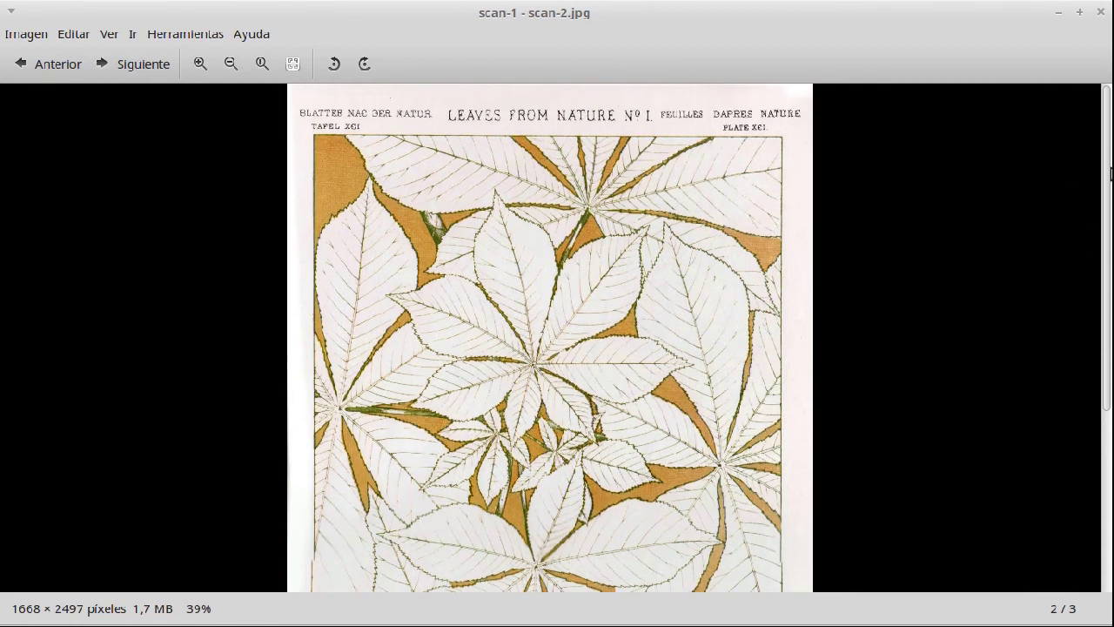
scroll(411, 298, "up", 6)
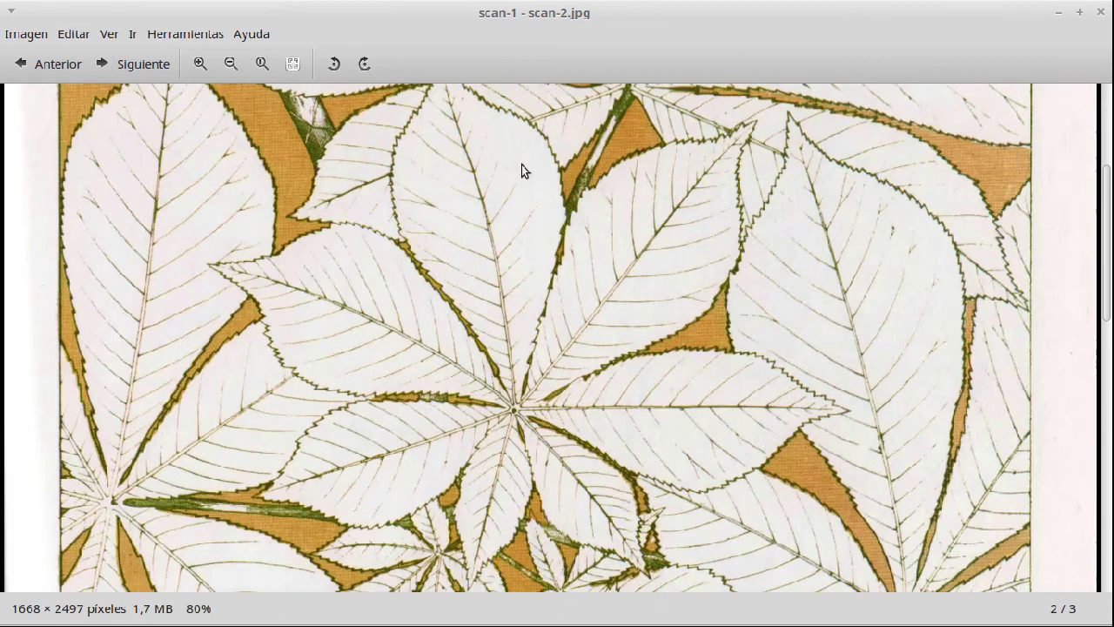
left_click_drag(521, 165, 462, 535)
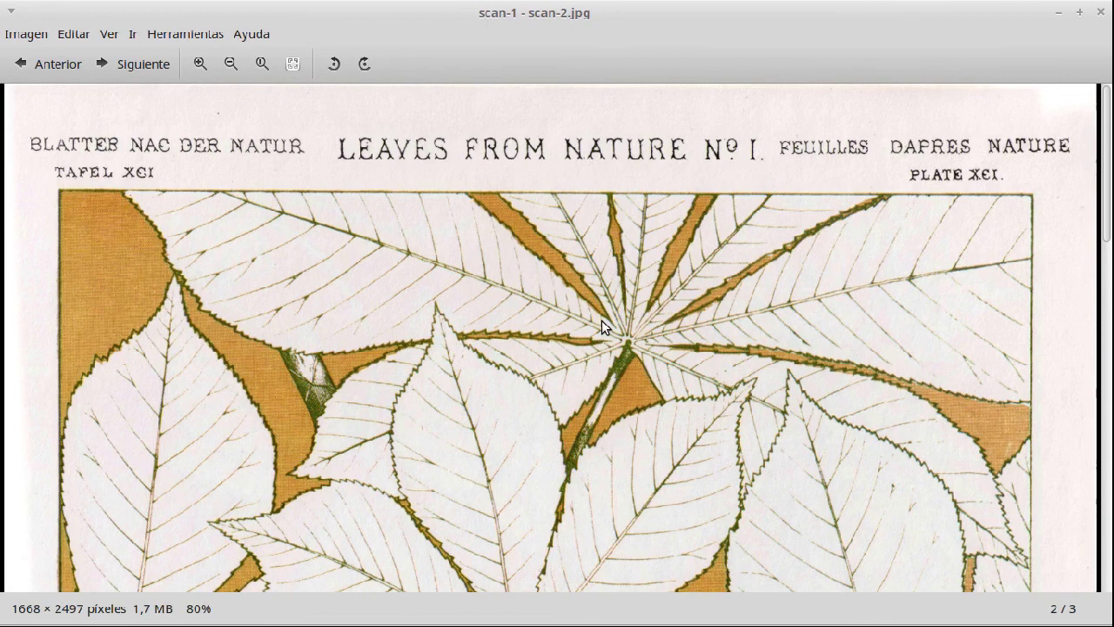
scroll(601, 321, "down", 2)
mouse_move(1109, 257)
left_mouse_down()
mouse_move(1108, 507)
mouse_move(1095, 272)
left_mouse_up()
scroll(561, 272, "down", 4)
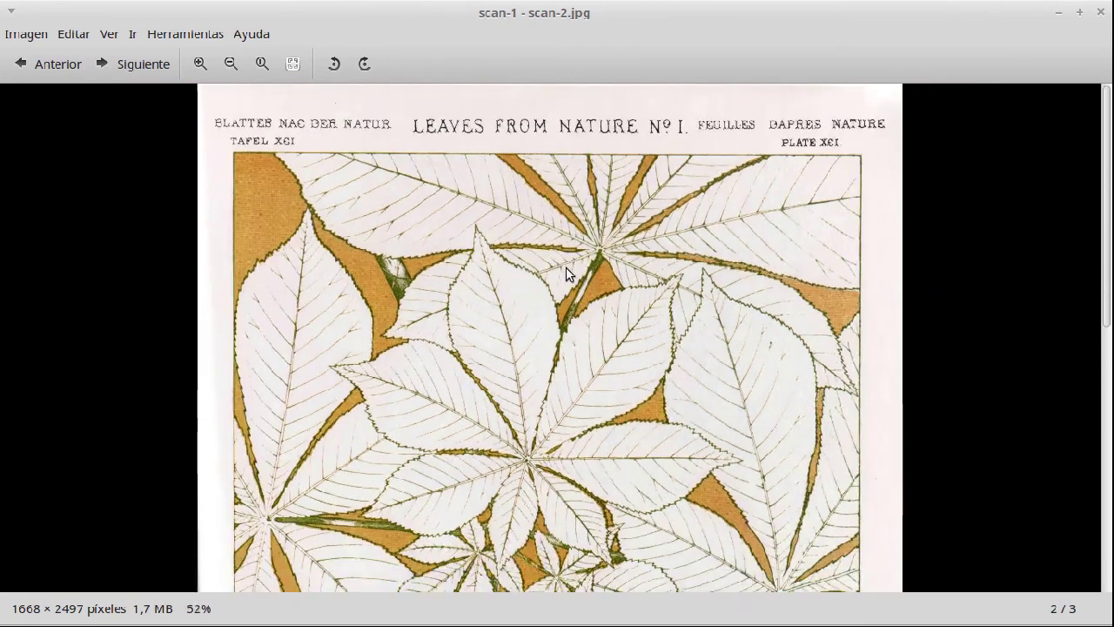
scroll(563, 274, "down", 2)
scroll(492, 325, "down", 1)
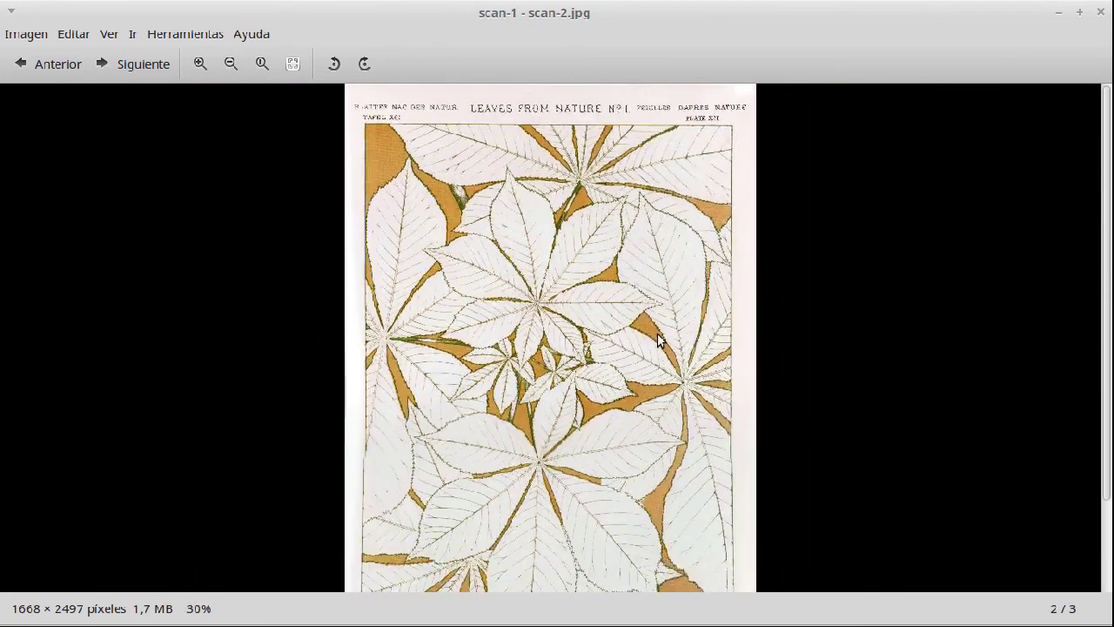
scroll(635, 344, "up", 3)
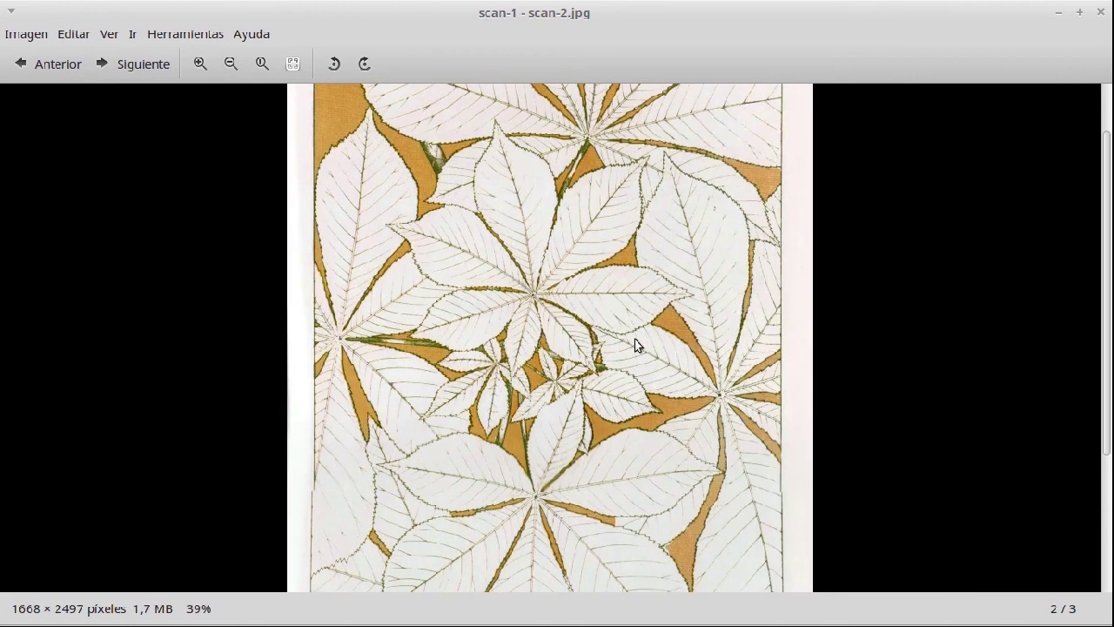
Step: Show the stitched image full screen and inspect its central and upper leaves enlarged
key("F11")
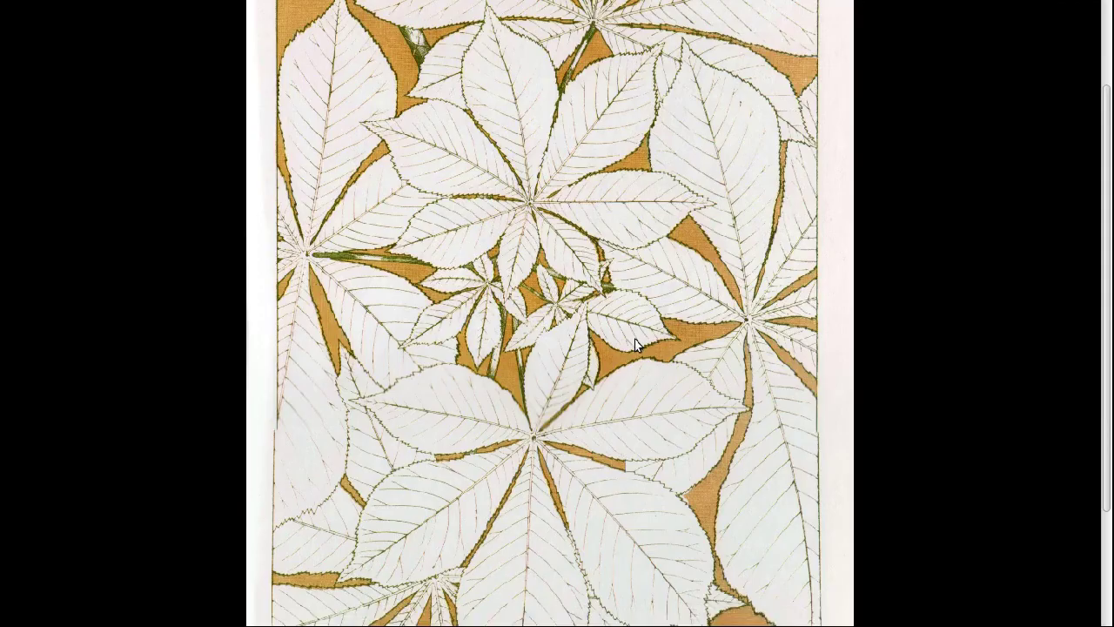
scroll(635, 344, "up", 6)
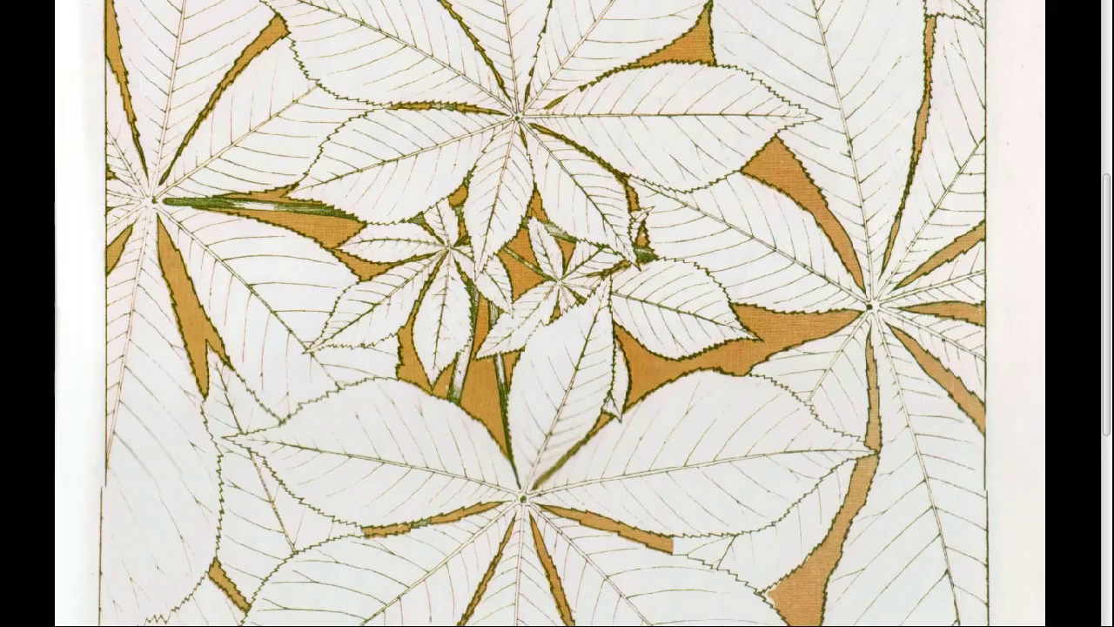
left_click_drag(1110, 253, 1111, 129)
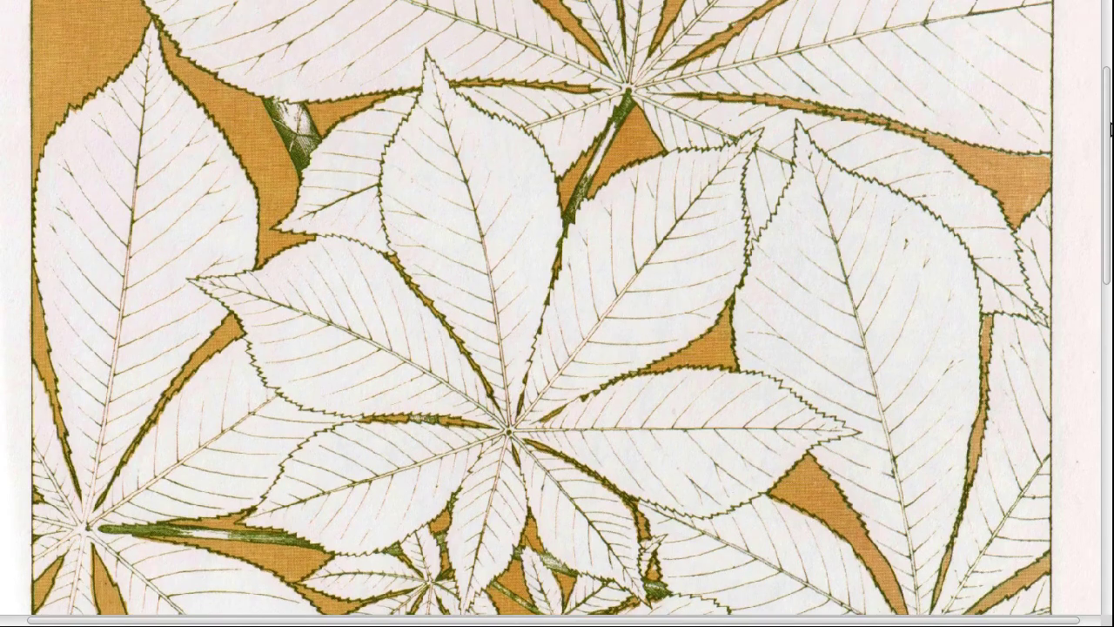